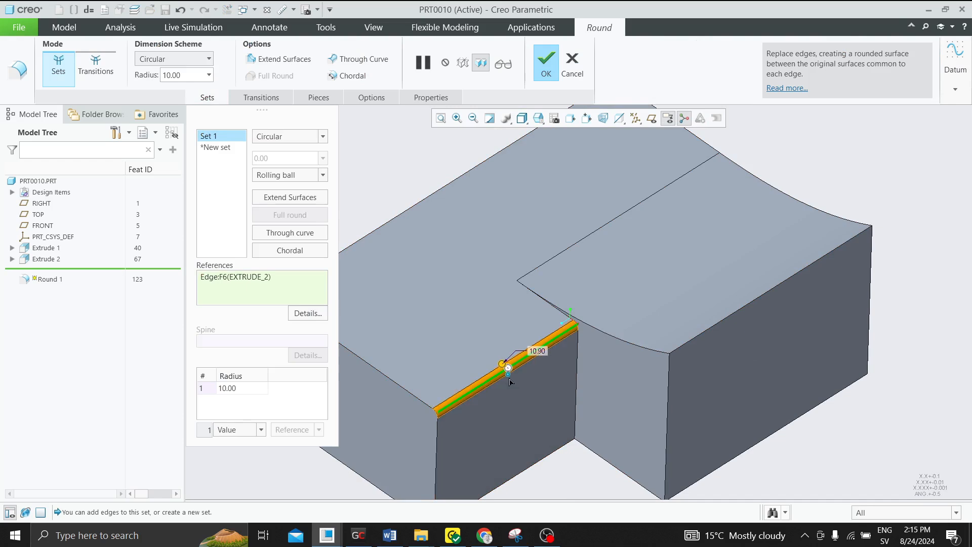
# - Set the round's radius to 30 and add the vertical inside corner edge to the same set
pyautogui.click(238, 386)
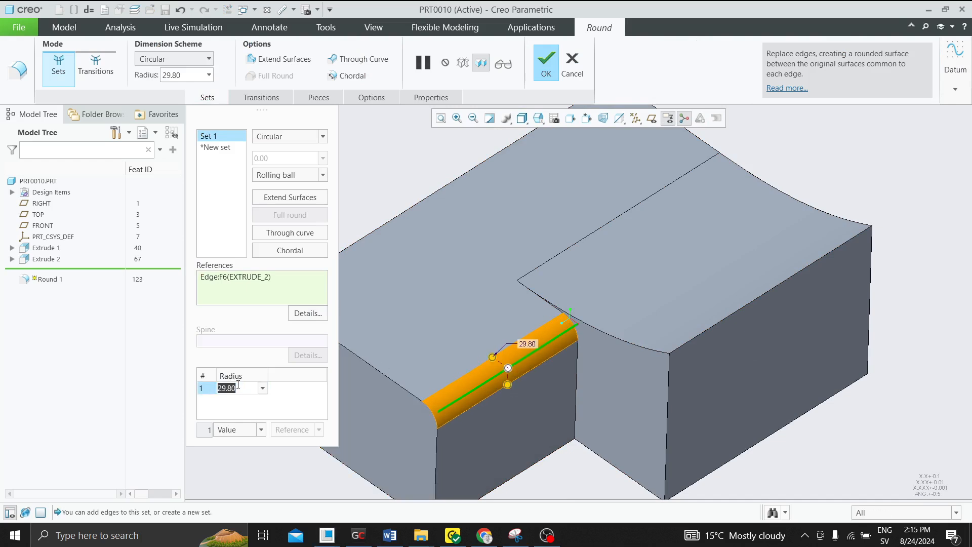
pyautogui.write('30.00')
pyautogui.scroll(2, 536, 366)
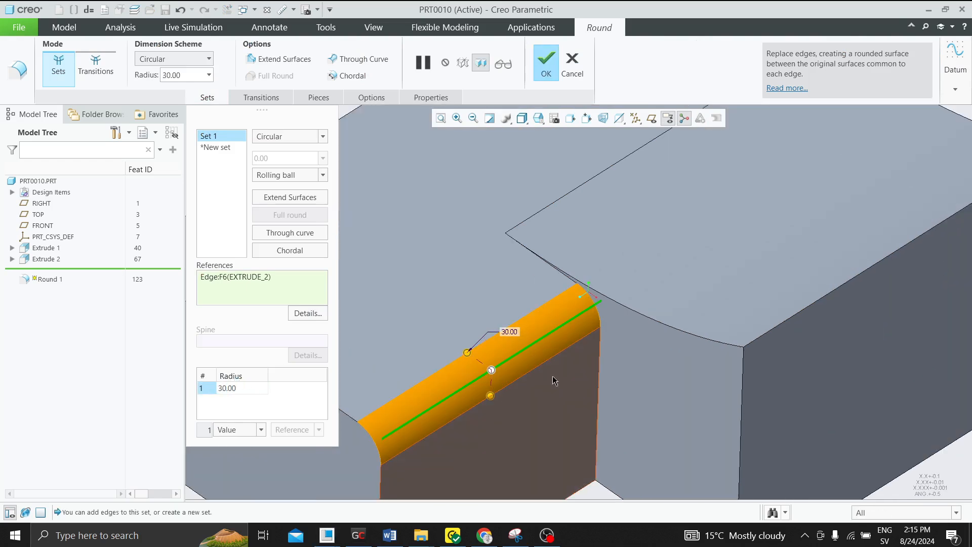
pyautogui.keyDown('ctrl'); pyautogui.click(598, 362); pyautogui.keyUp('ctrl')
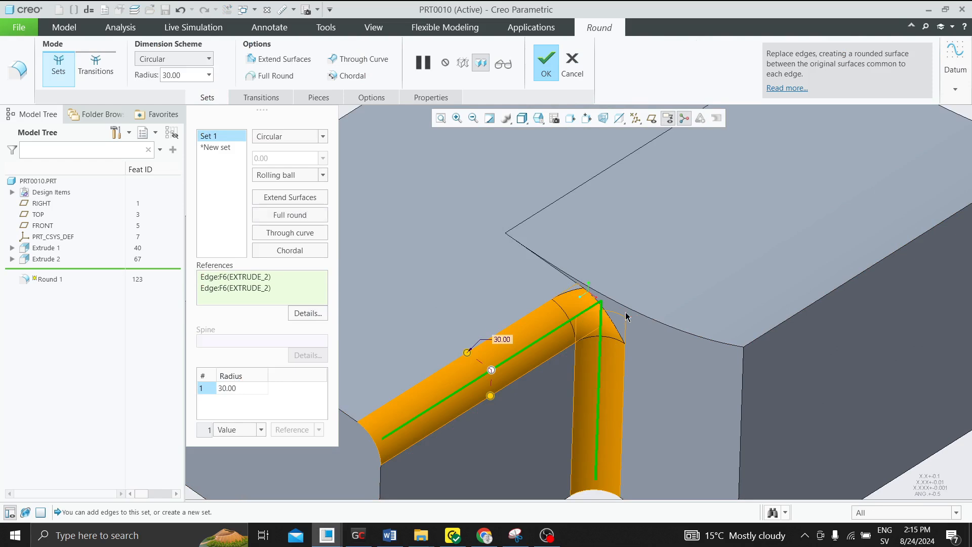
# - Try to include the curved upper edge in the same round set, and remove that edge reference again
pyautogui.keyDown('ctrl'); pyautogui.click(628, 311); pyautogui.keyUp('ctrl')
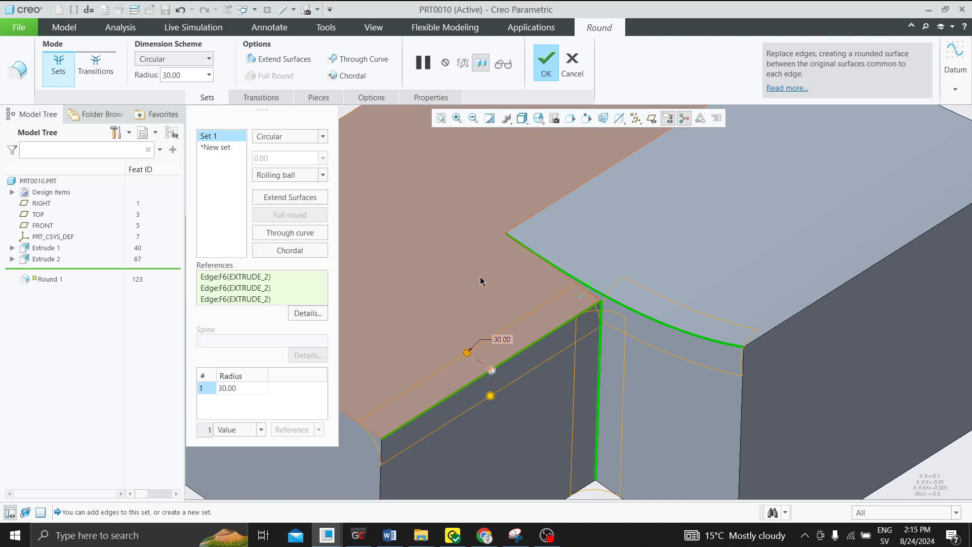
pyautogui.scroll(3, 582, 296)
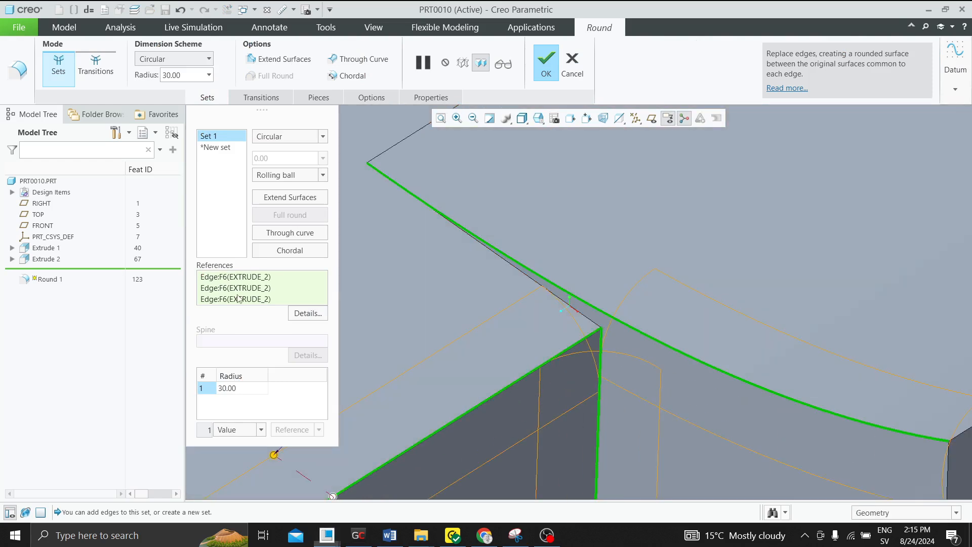
pyautogui.rightClick(238, 298)
pyautogui.click(267, 301)
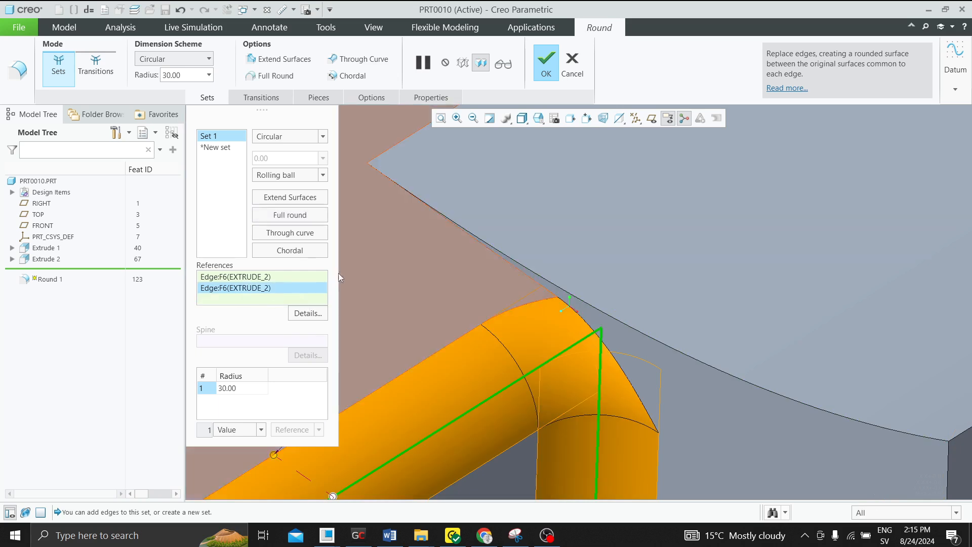
# - Complete the two-edge round and create a separate round of radius 30 on the curved upper edge
pyautogui.scroll(-1, 434, 224)
pyautogui.click(549, 61)
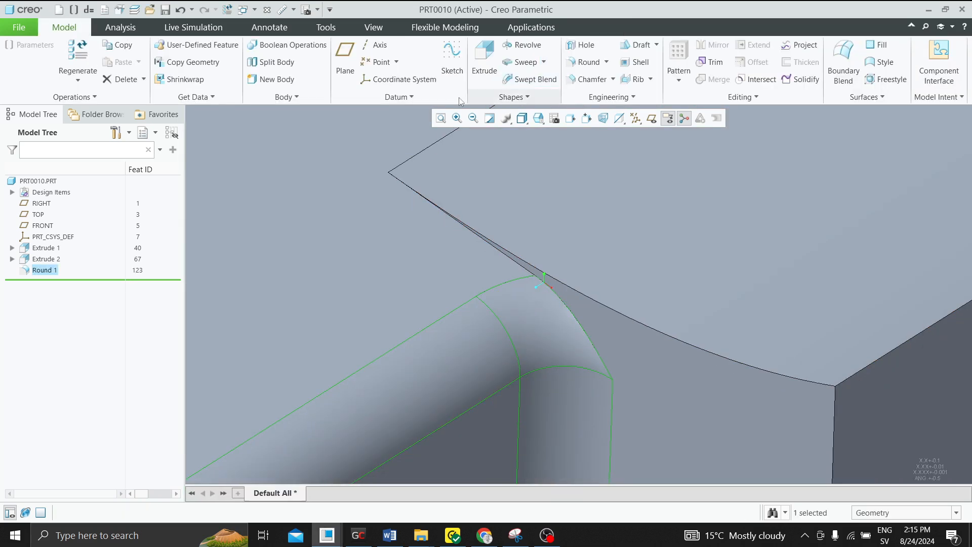
pyautogui.click(577, 61)
pyautogui.click(562, 305)
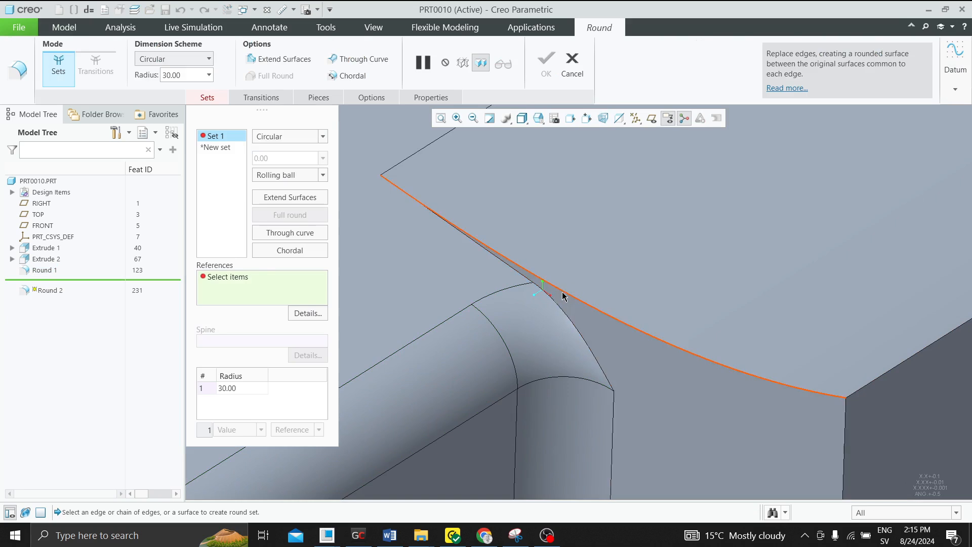
pyautogui.click(535, 61)
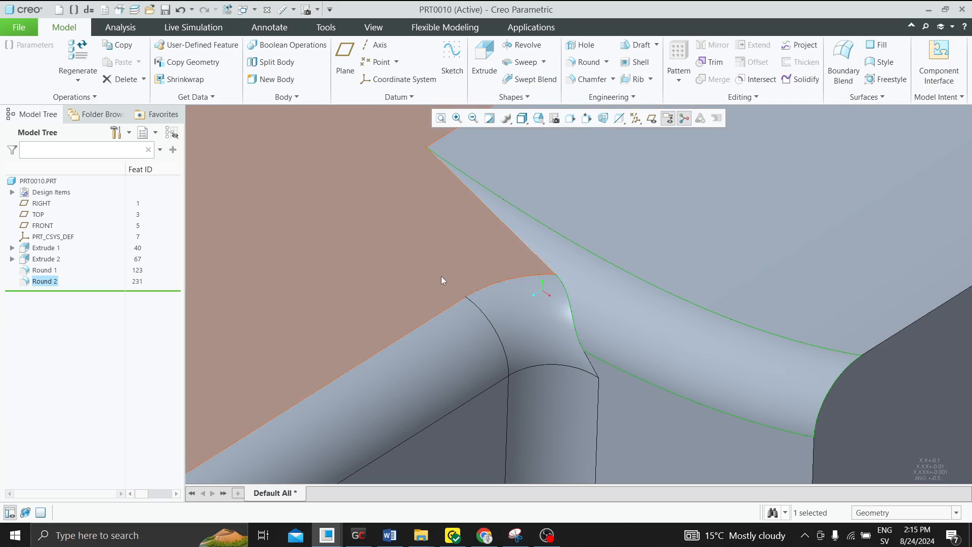
# - Examine the surfaces, edge references and radius settings of Round 2 and Round 1
pyautogui.click(548, 318)
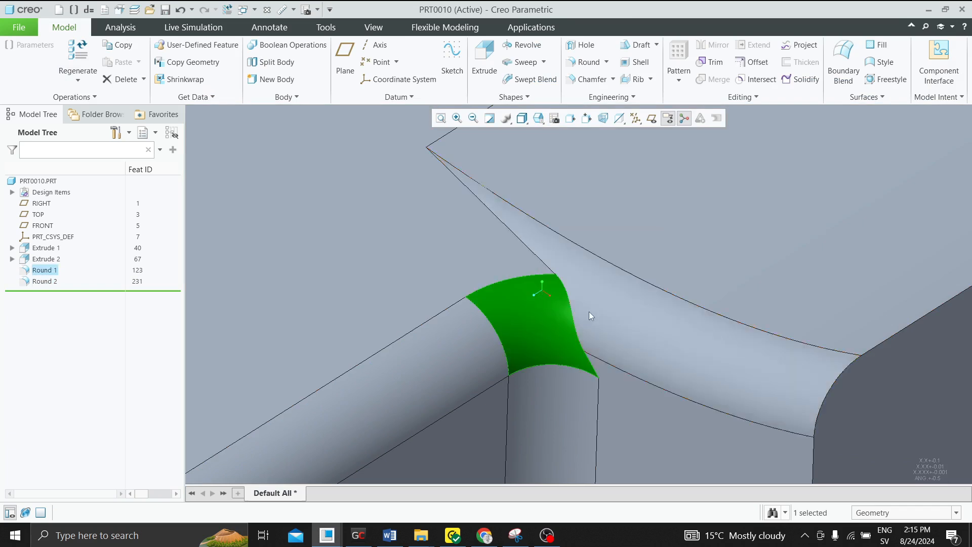
pyautogui.click(588, 311)
pyautogui.rightClick(61, 282)
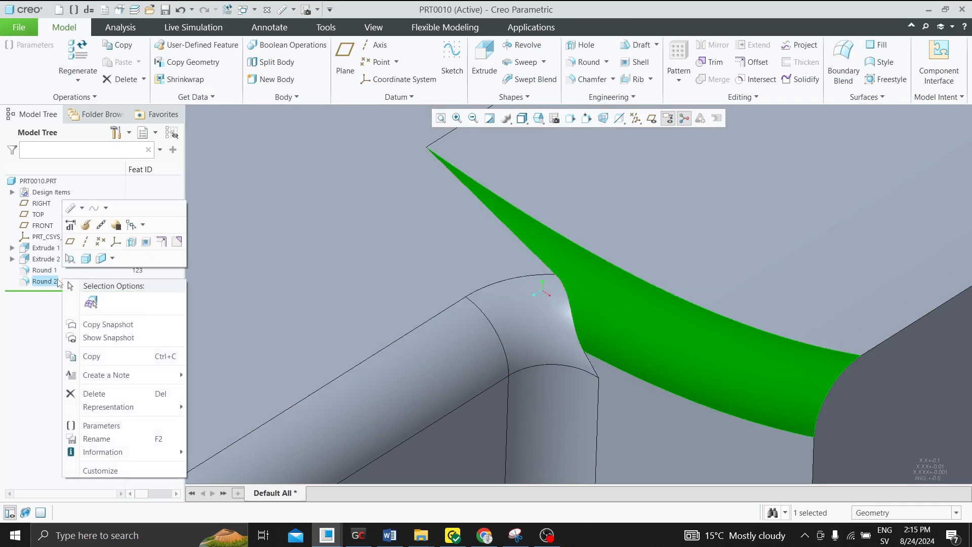
pyautogui.click(71, 225)
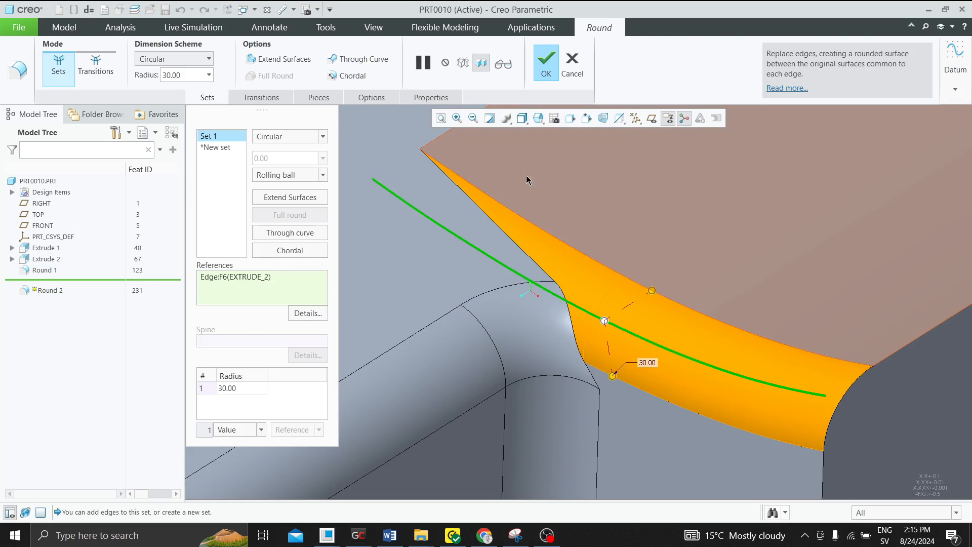
pyautogui.click(547, 64)
pyautogui.click(51, 269)
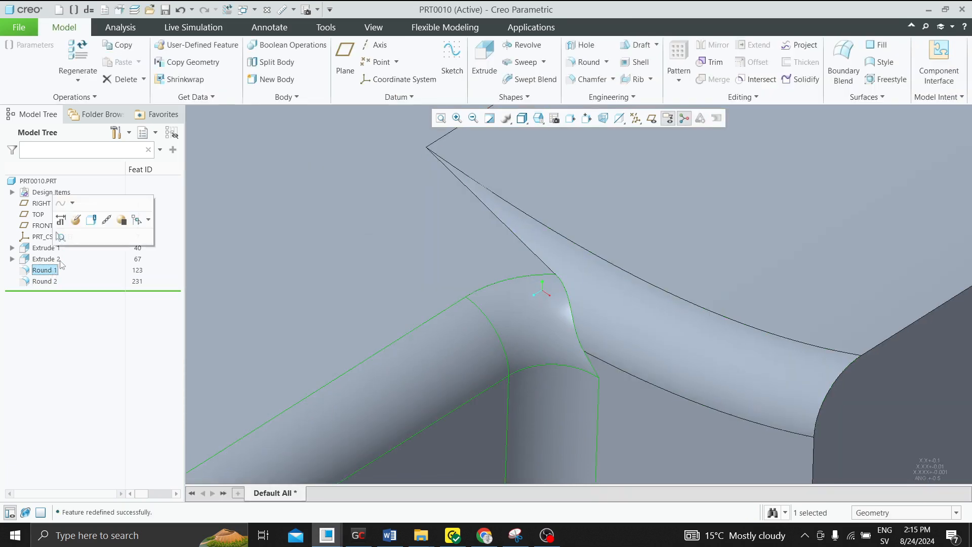
pyautogui.click(75, 220)
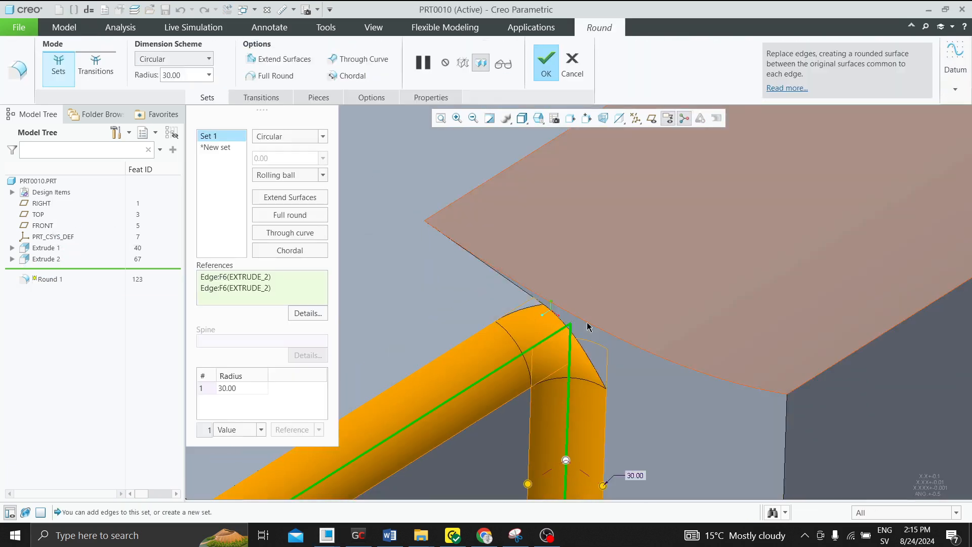
pyautogui.middleClick(543, 287)
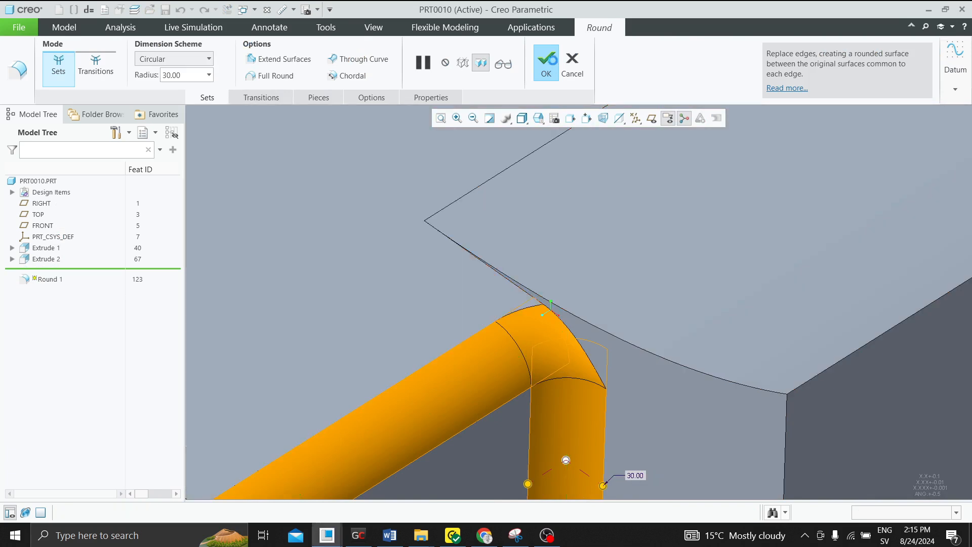
# - Apply the yellow appearance to the three surfaces of Round 1 and the surface of Round 2
pyautogui.scroll(-3, 560, 284)
pyautogui.scroll(3, 561, 273)
pyautogui.moveTo(542, 273); pyautogui.dragTo(584, 317, button='middle')
pyautogui.click(585, 320)
pyautogui.keyDown('ctrl'); pyautogui.click(531, 331); pyautogui.keyUp('ctrl')
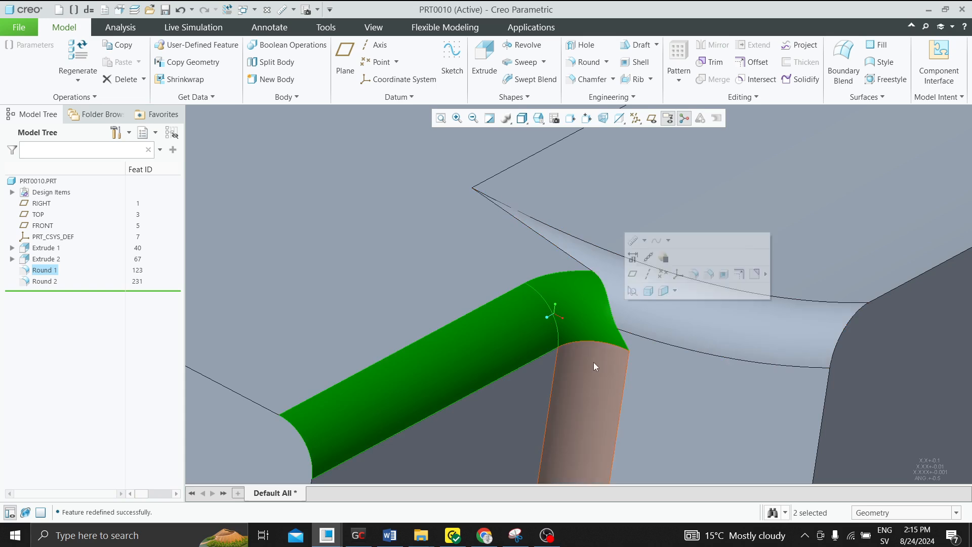
pyautogui.keyDown('ctrl'); pyautogui.click(592, 364); pyautogui.keyUp('ctrl')
pyautogui.keyDown('ctrl'); pyautogui.click(638, 317); pyautogui.keyUp('ctrl')
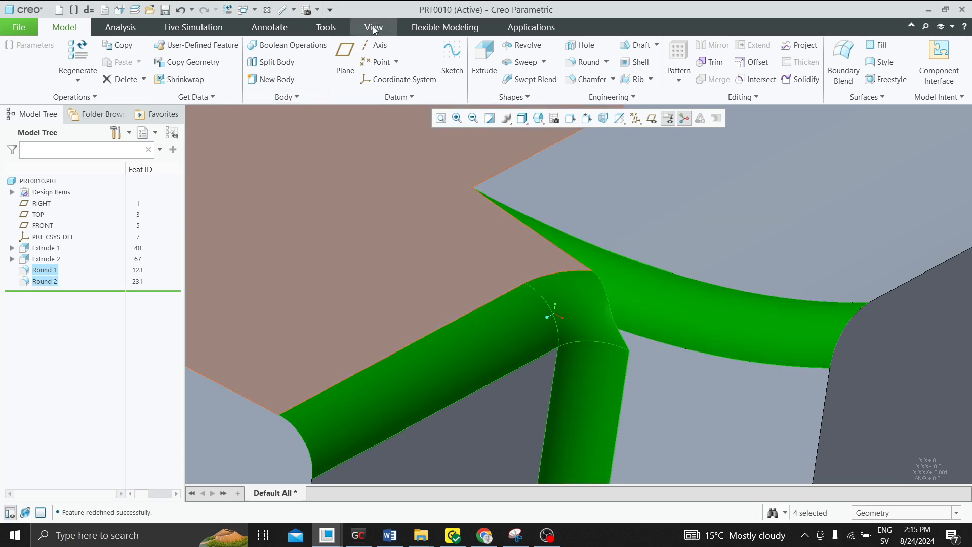
pyautogui.click(374, 27)
pyautogui.click(130, 81)
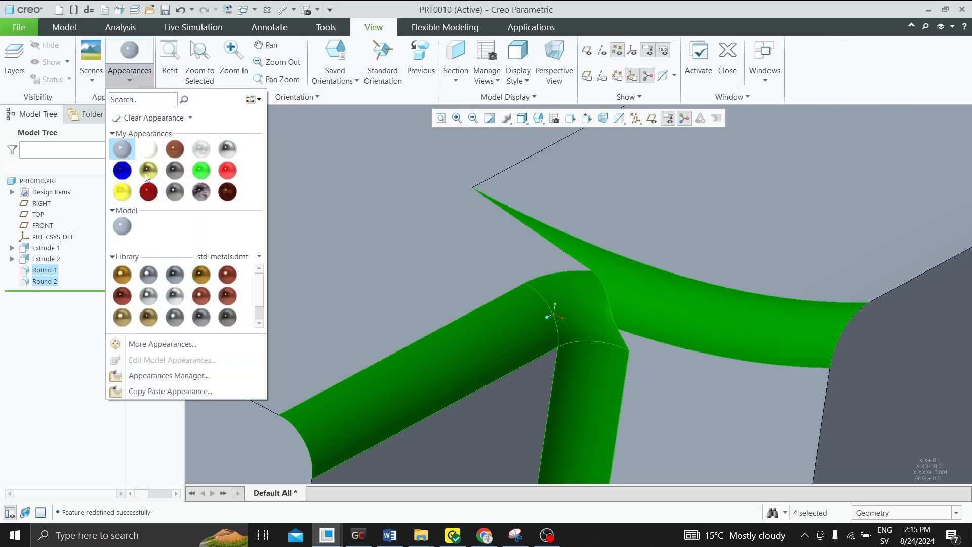
pyautogui.click(125, 195)
# - Round the three edges meeting at the block's outer top corner with radius 30, including the top edge that runs to Round 1
pyautogui.moveTo(444, 254); pyautogui.dragTo(493, 267, button='middle')
pyautogui.moveTo(442, 301); pyautogui.dragTo(476, 282, button='middle')
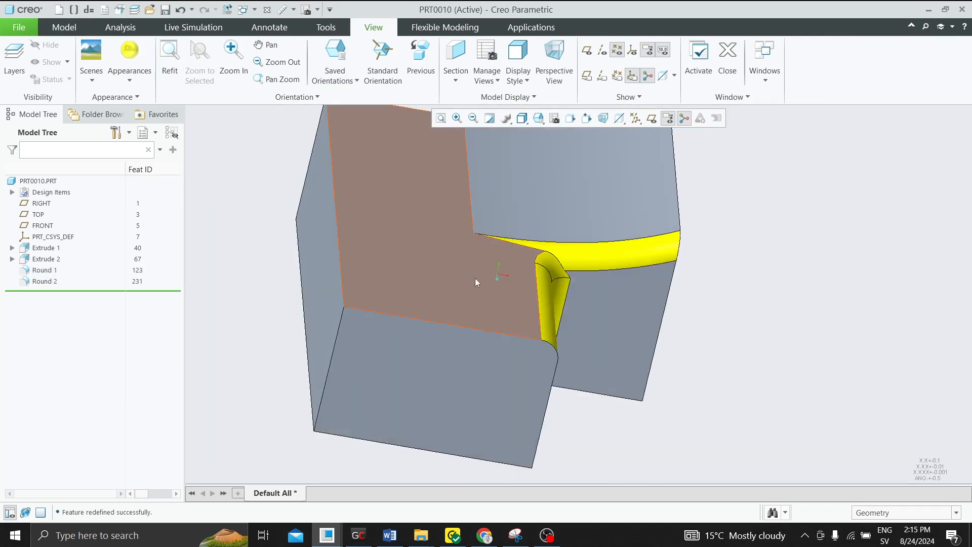
pyautogui.click(64, 28)
pyautogui.scroll(2, 304, 199)
pyautogui.scroll(-2, 330, 255)
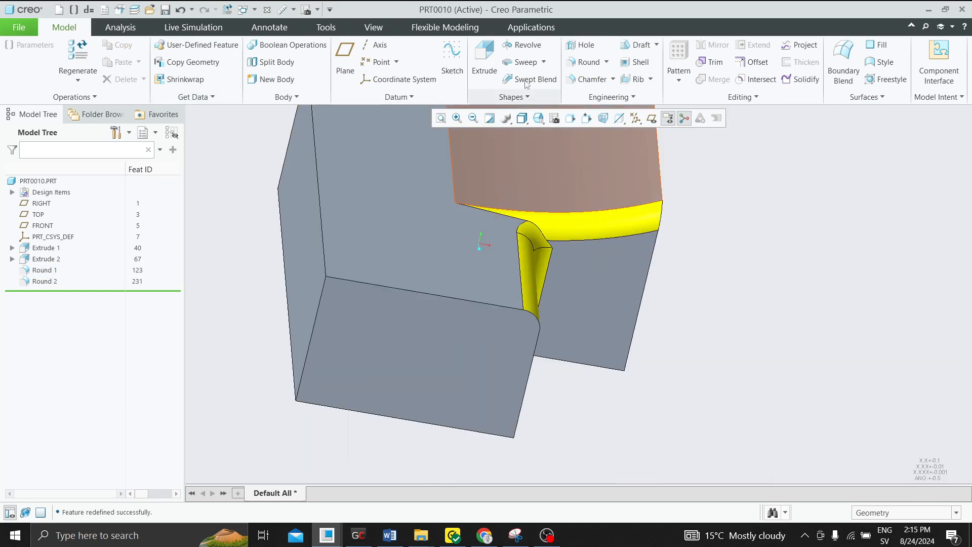
pyautogui.click(587, 62)
pyautogui.moveTo(409, 268); pyautogui.dragTo(401, 278, button='middle')
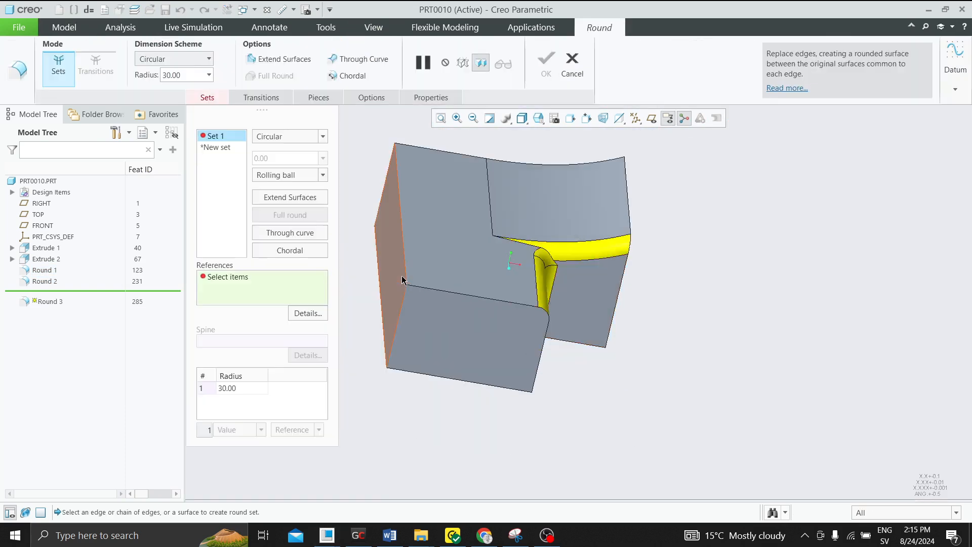
pyautogui.scroll(-2, 405, 277)
pyautogui.click(407, 281)
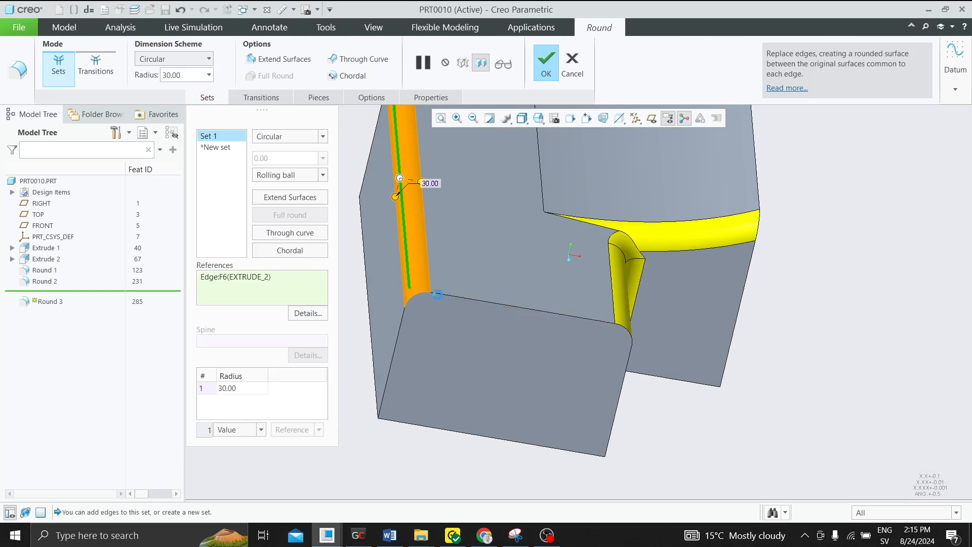
pyautogui.keyDown('ctrl'); pyautogui.click(438, 294); pyautogui.keyUp('ctrl')
pyautogui.keyDown('ctrl'); pyautogui.click(400, 333); pyautogui.keyUp('ctrl')
pyautogui.middleClick(375, 254)
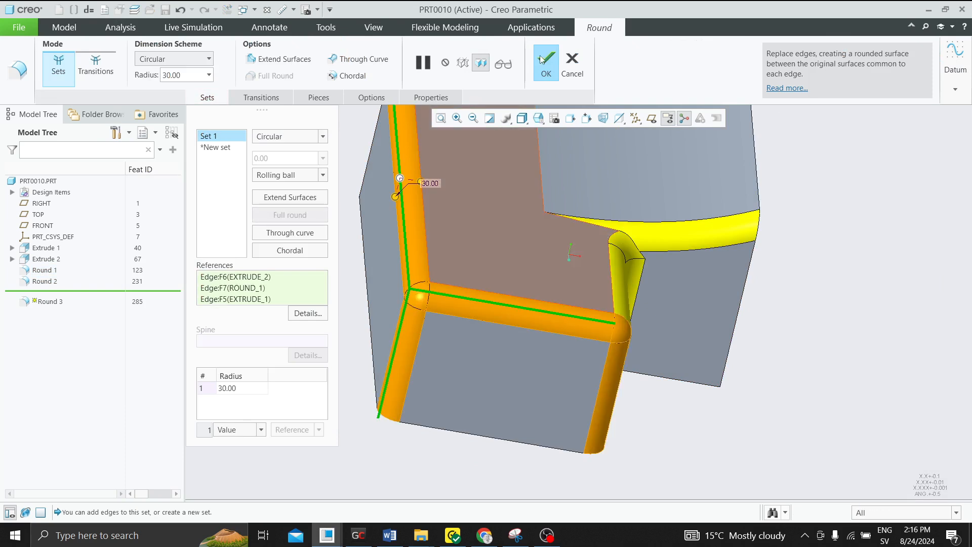
# - Apply the yellow appearance to the three edge surfaces and the spherical corner surface of Round 3's three-edge corner
pyautogui.click(417, 250)
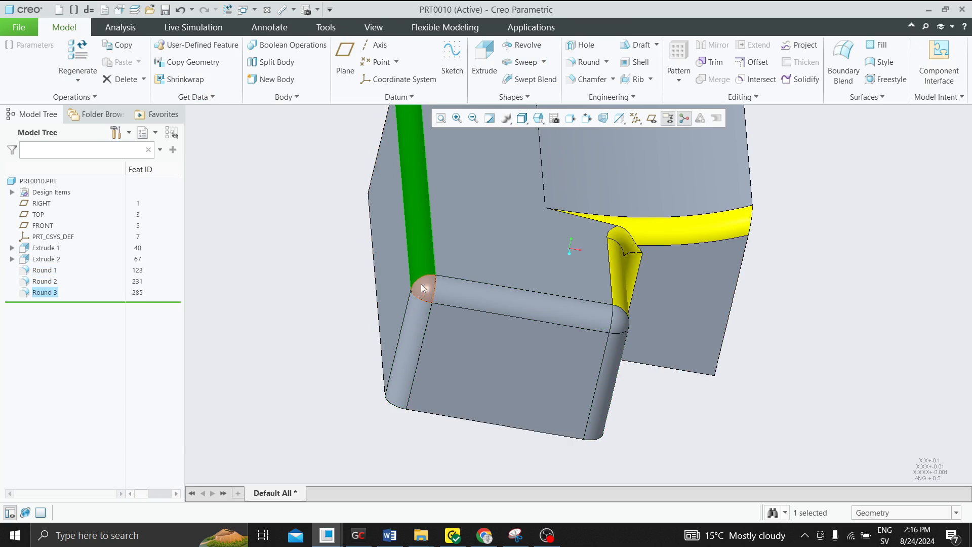
pyautogui.keyDown('ctrl'); pyautogui.click(421, 283); pyautogui.keyUp('ctrl')
pyautogui.keyDown('ctrl'); pyautogui.click(421, 304); pyautogui.keyUp('ctrl')
pyautogui.keyDown('ctrl'); pyautogui.click(462, 293); pyautogui.keyUp('ctrl')
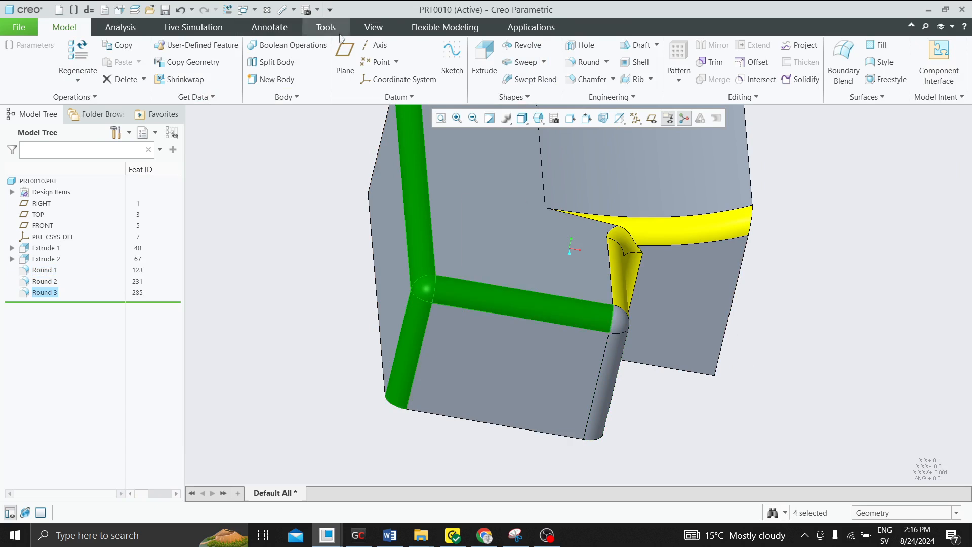
pyautogui.click(367, 28)
pyautogui.click(144, 71)
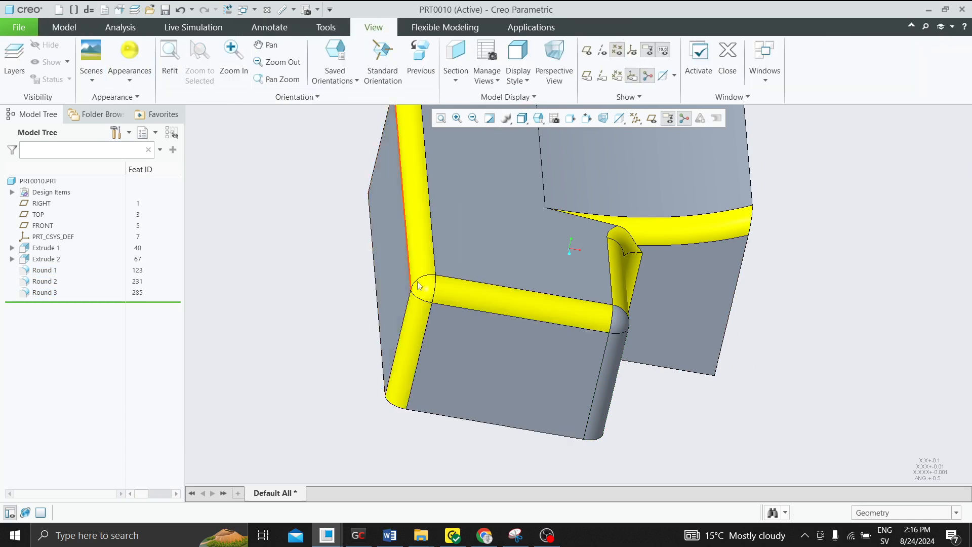
pyautogui.moveTo(420, 288)
pyautogui.mouseDown(button='middle')
pyautogui.moveTo(403, 274)
pyautogui.moveTo(388, 293)
pyautogui.mouseUp(button='middle')
pyautogui.scroll(-2, 532, 234)
pyautogui.moveTo(532, 236)
pyautogui.mouseDown(button='middle')
pyautogui.moveTo(569, 284)
pyautogui.moveTo(560, 225)
pyautogui.moveTo(527, 238)
pyautogui.moveTo(539, 254)
pyautogui.moveTo(495, 280)
pyautogui.mouseUp(button='middle')
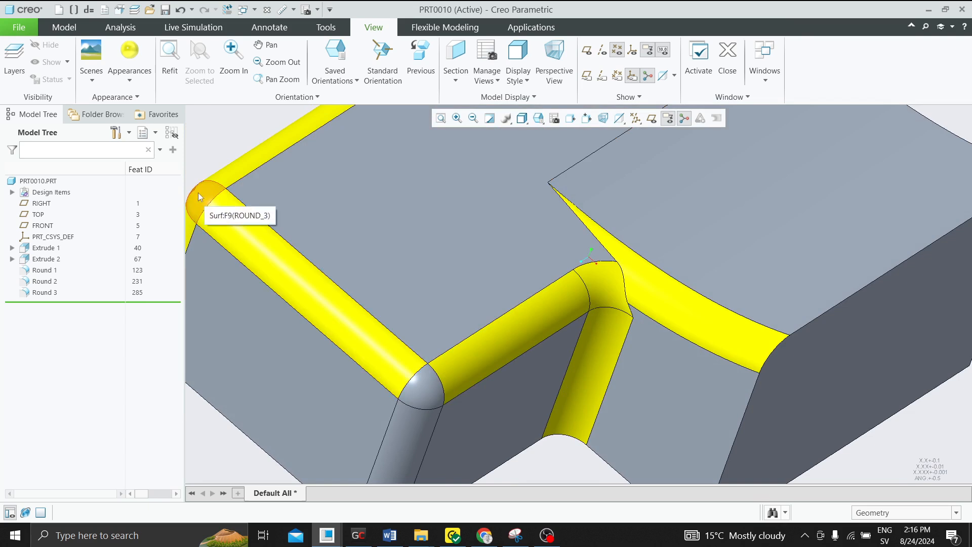
pyautogui.click(200, 193)
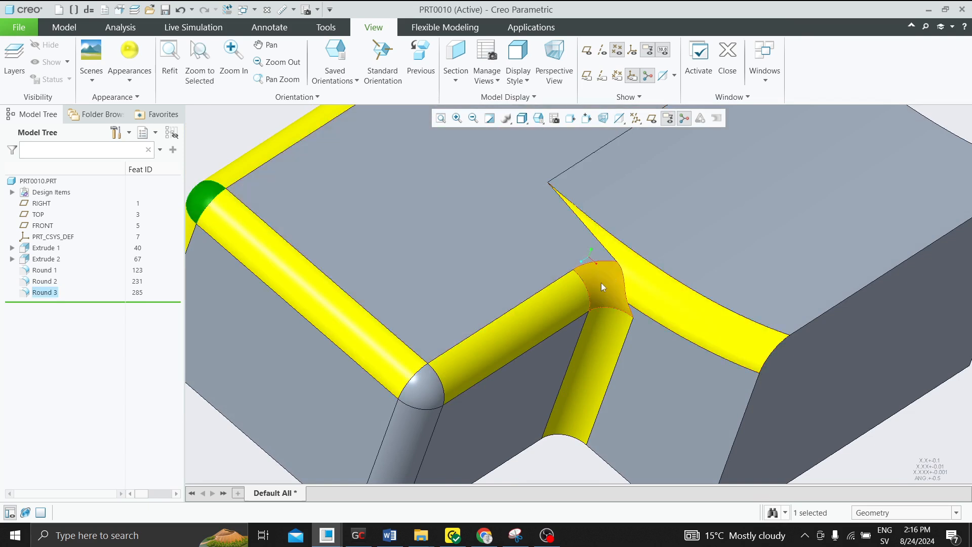
pyautogui.press('Escape')
pyautogui.scroll(-2, 597, 313)
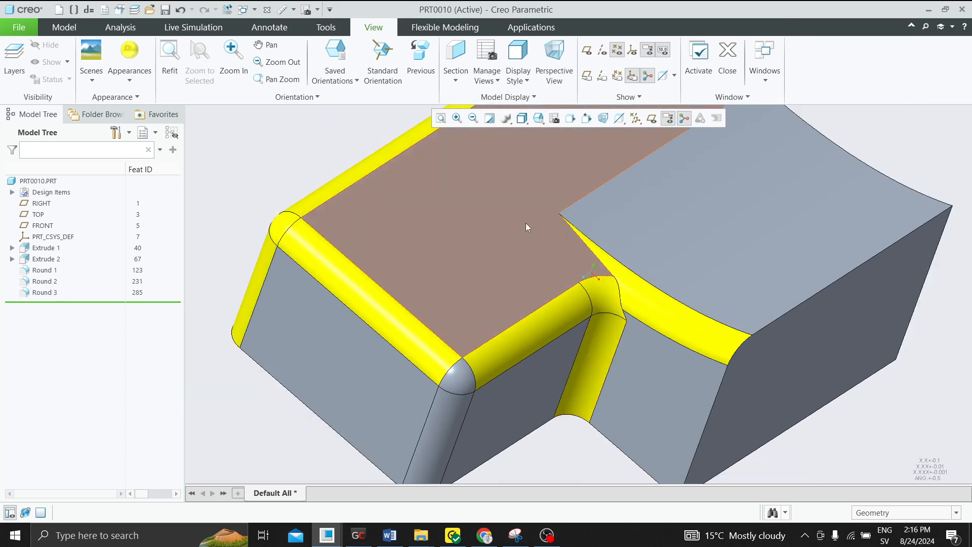
# - Start a sketch on the block's flat top face and add the pointed tip vertex of Round 2 as a sketch reference
pyautogui.click(526, 225)
pyautogui.click(563, 192)
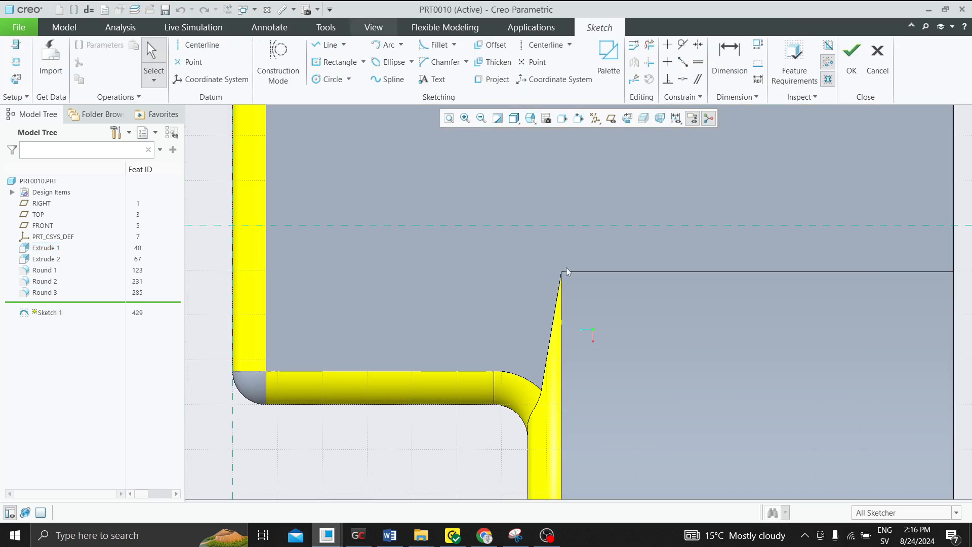
pyautogui.click(14, 65)
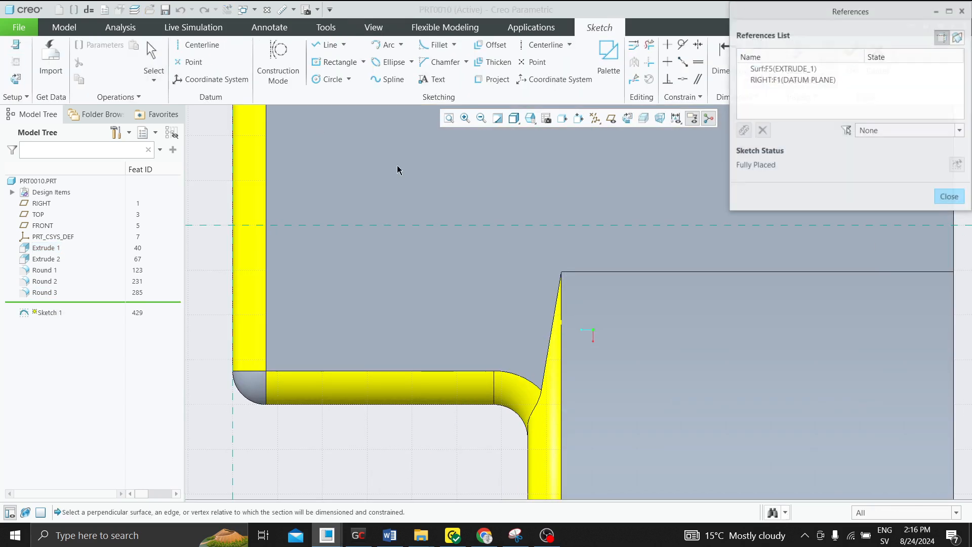
pyautogui.click(562, 272)
# - Add the two lower end vertices of Round 1's curved corner segment as sketch references and return to the 2D sketch orientation
pyautogui.hotkey('ctrl', 'd')
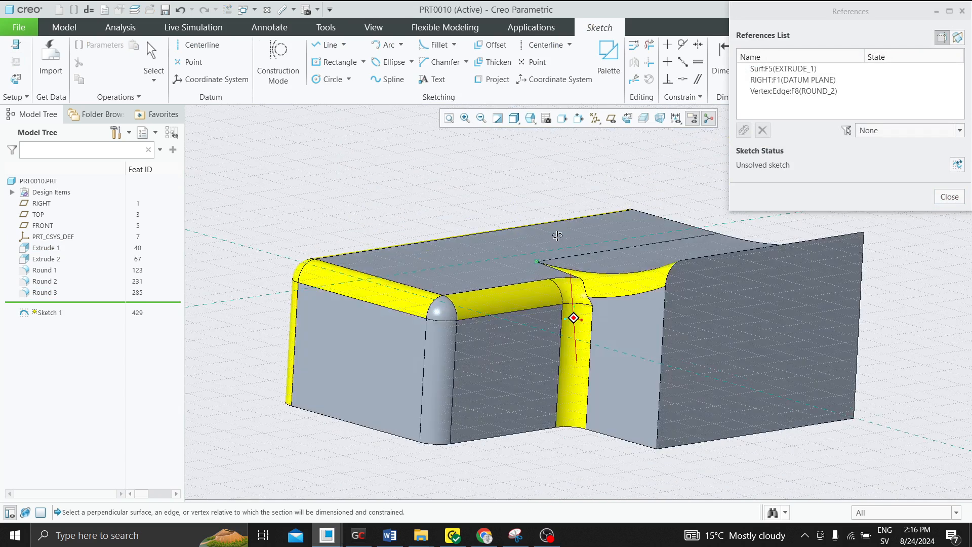
pyautogui.scroll(6, 594, 285)
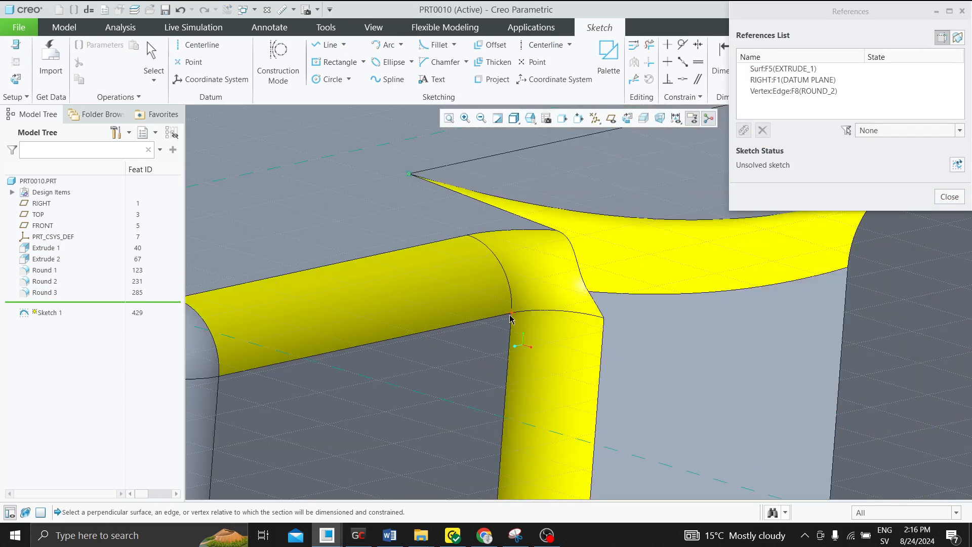
pyautogui.click(510, 313)
pyautogui.click(603, 318)
pyautogui.scroll(-3, 596, 293)
pyautogui.scroll(6, 592, 293)
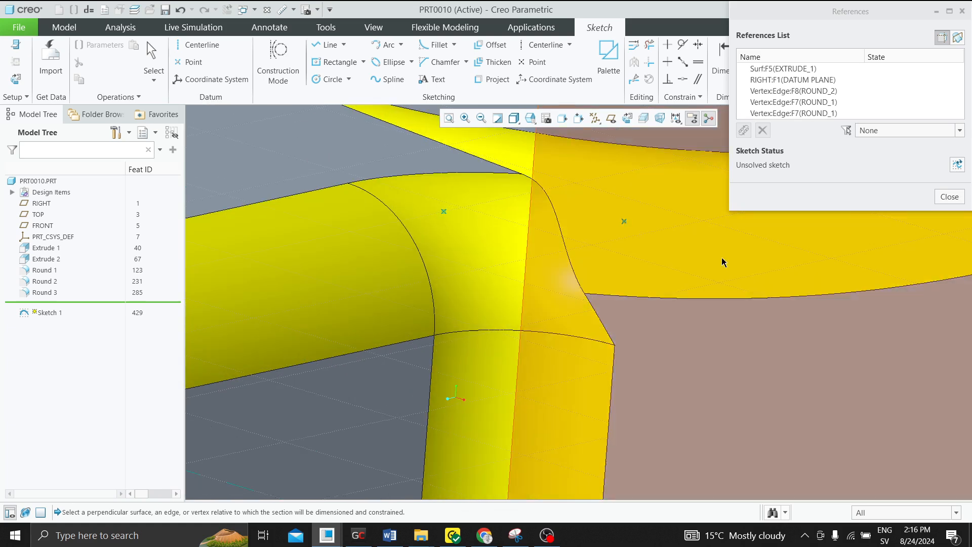
pyautogui.scroll(-4, 618, 262)
pyautogui.scroll(3, 516, 275)
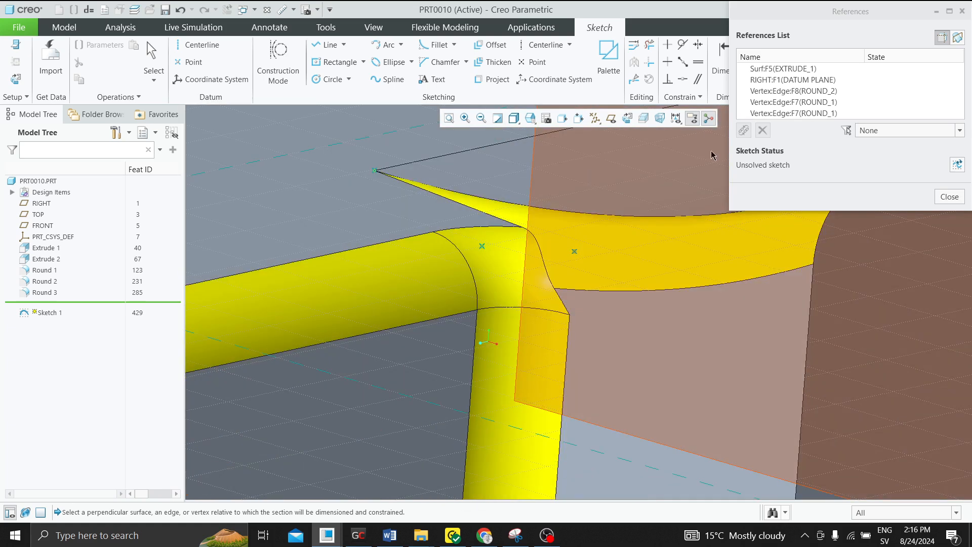
pyautogui.click(641, 118)
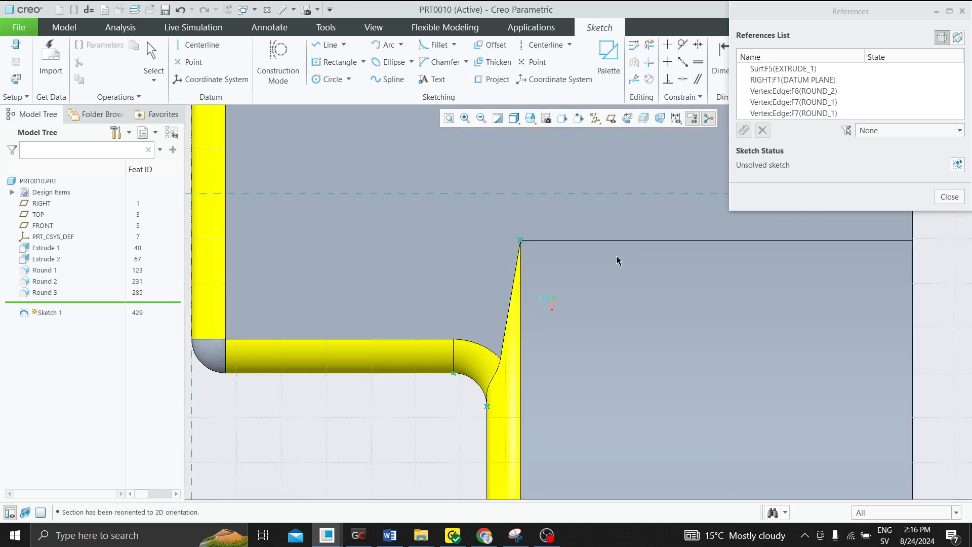
pyautogui.scroll(2, 538, 348)
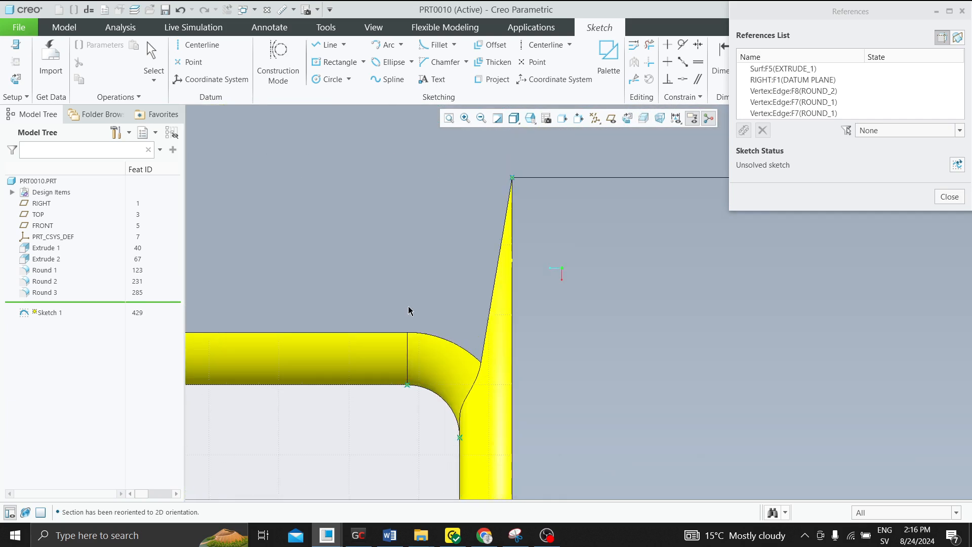
# - Sketch a corner rectangle about 36 by 146 over the round junction, its lower edge aligned with Round 1's lower reference vertex
pyautogui.click(363, 63)
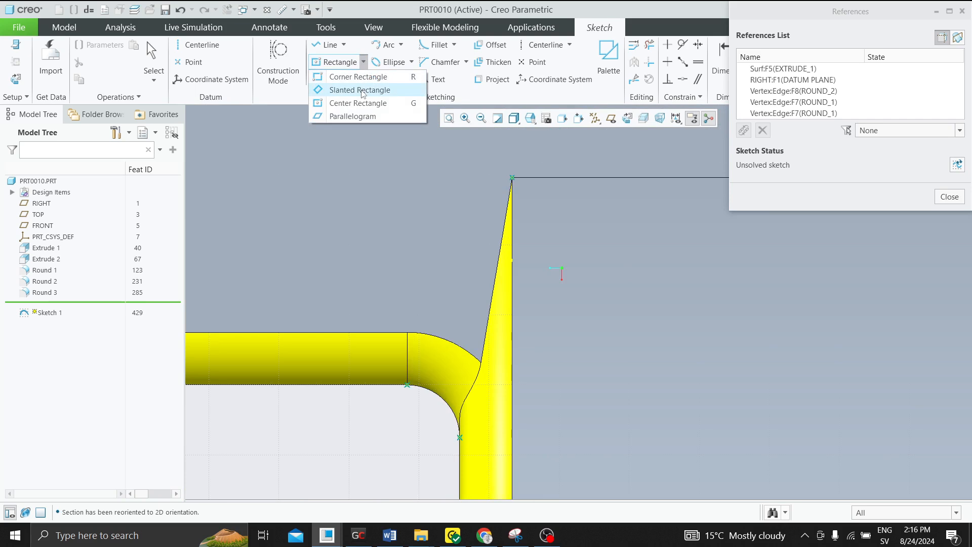
pyautogui.click(358, 76)
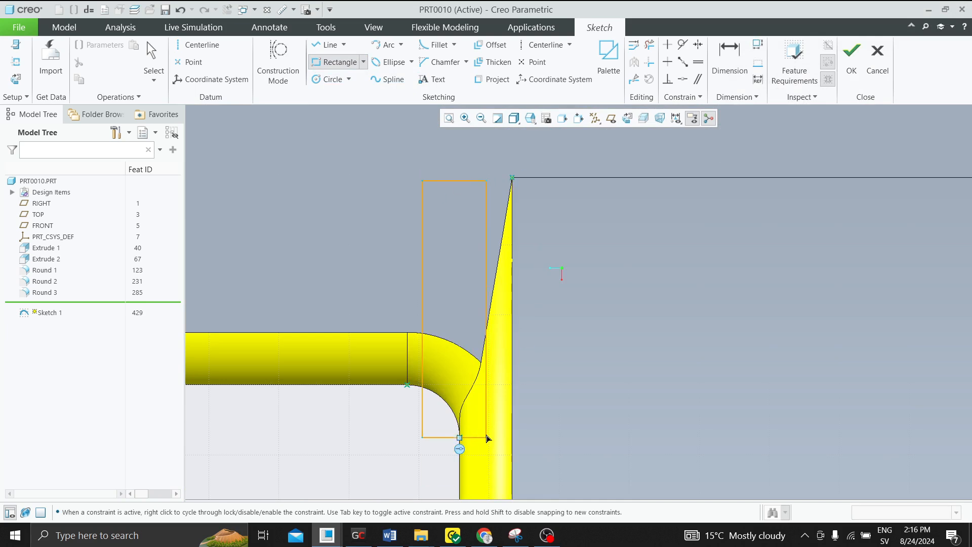
pyautogui.click(475, 426)
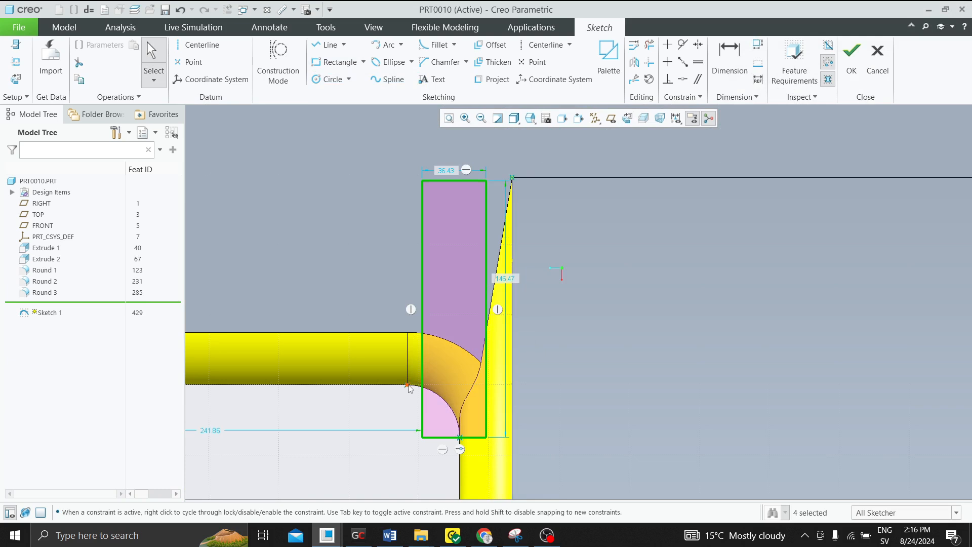
# - Make the rectangle's long sides coincident with Round 1's outer reference vertex and Round 2's tip vertex, and finish the sketch
pyautogui.click(423, 403)
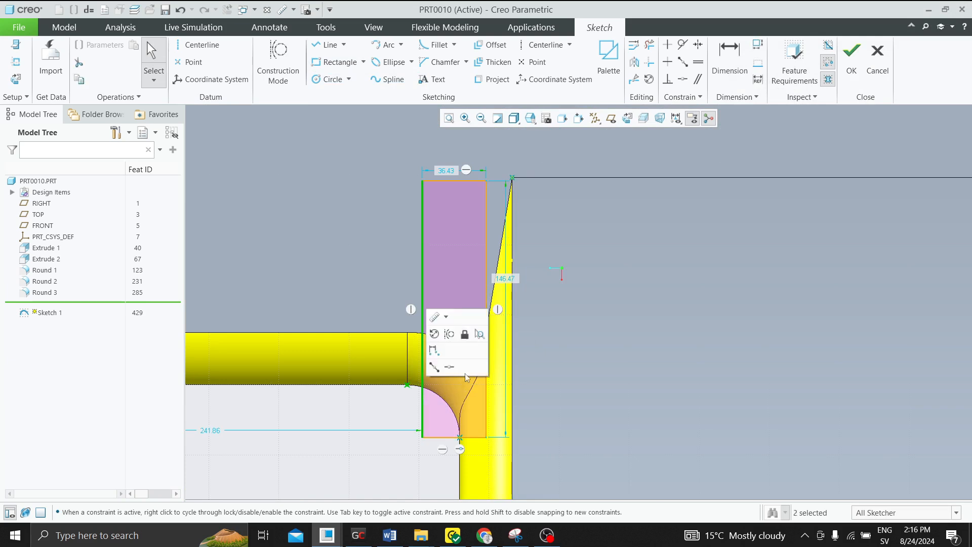
pyautogui.click(449, 366)
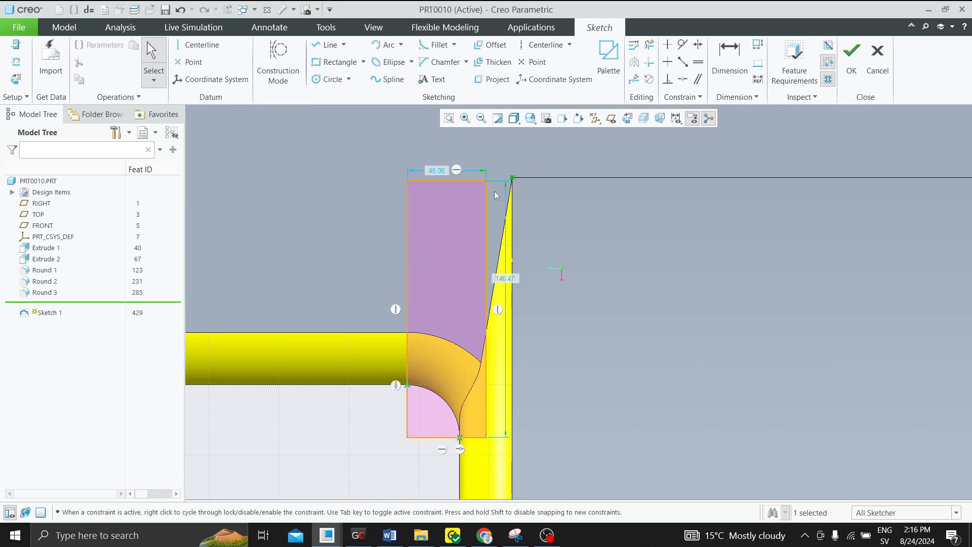
pyautogui.click(487, 196)
pyautogui.keyDown('ctrl'); pyautogui.click(511, 178); pyautogui.keyUp('ctrl')
pyautogui.click(510, 161)
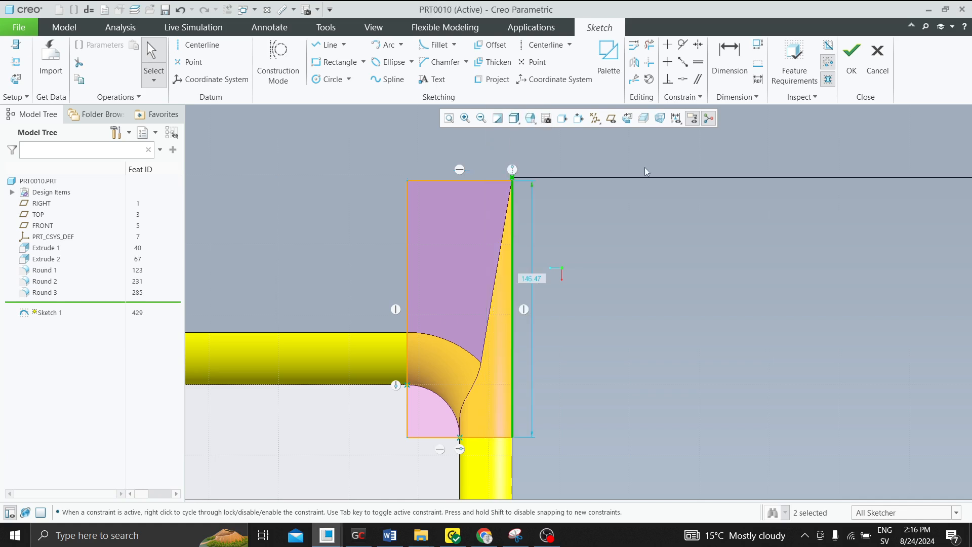
pyautogui.click(852, 60)
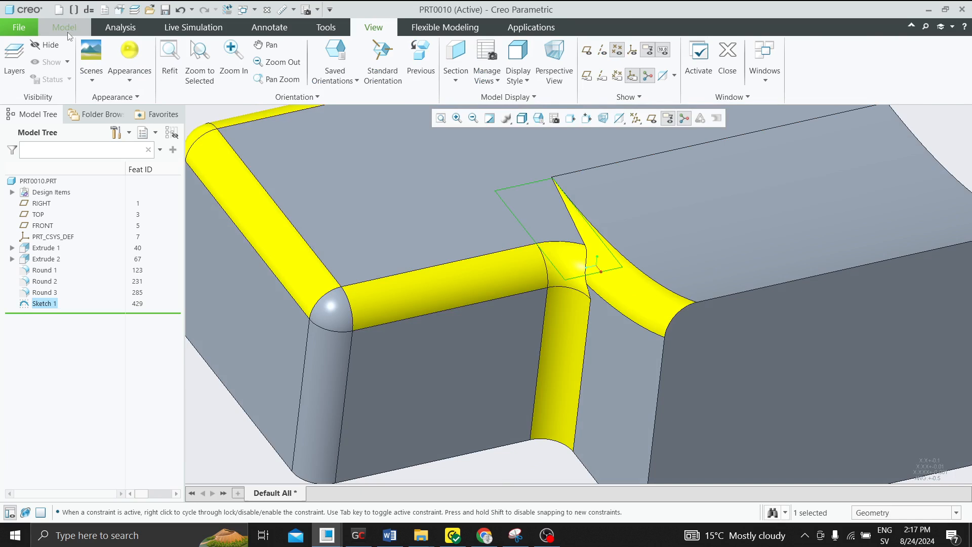
# - Start a solid extrusion of Sketch 1 and pull its depth down into the block to 4.70
pyautogui.click(68, 32)
pyautogui.click(485, 54)
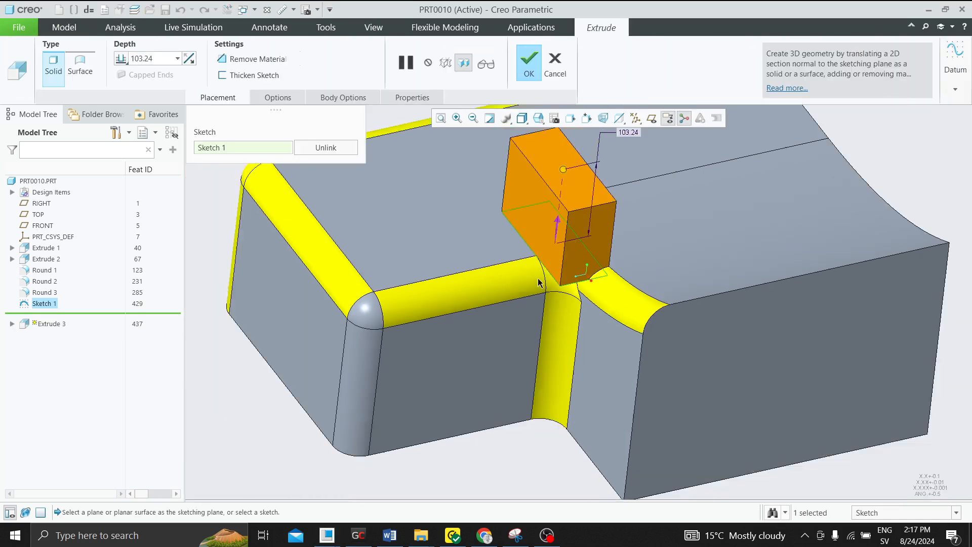
pyautogui.moveTo(558, 193); pyautogui.dragTo(551, 255)
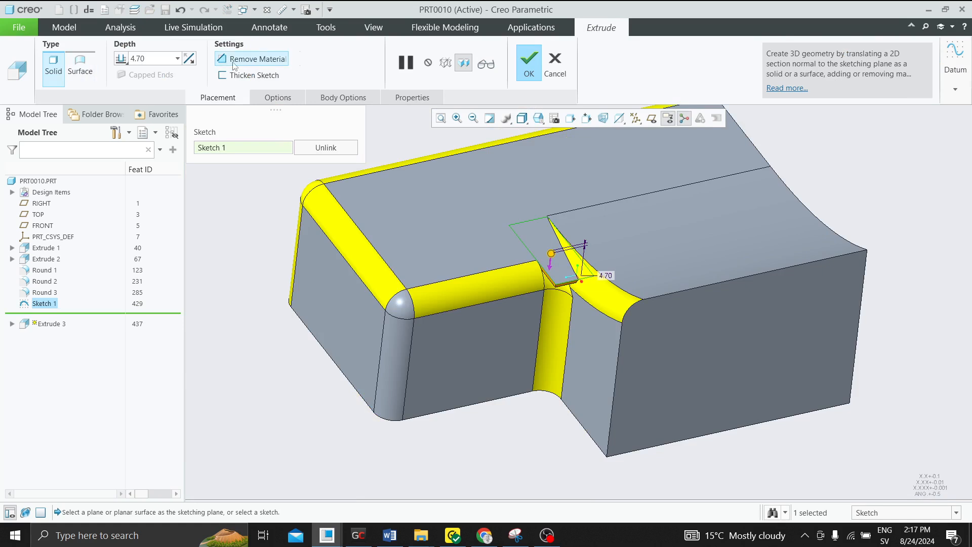
pyautogui.scroll(4, 436, 223)
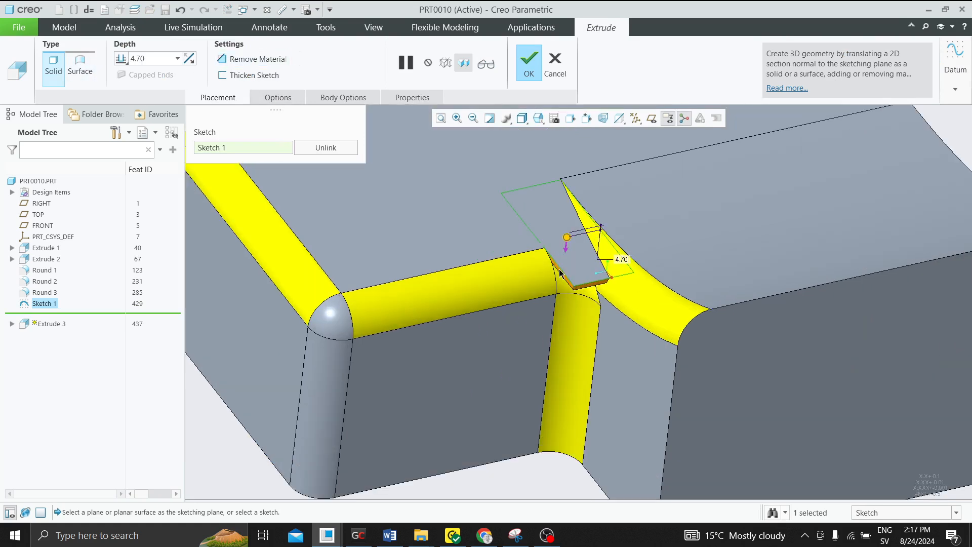
pyautogui.click(123, 61)
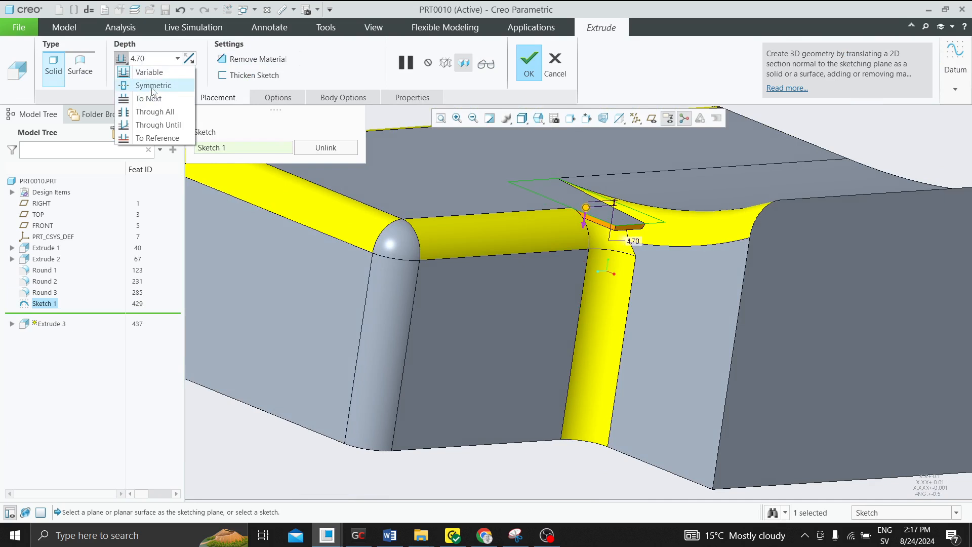
pyautogui.click(152, 87)
pyautogui.click(122, 59)
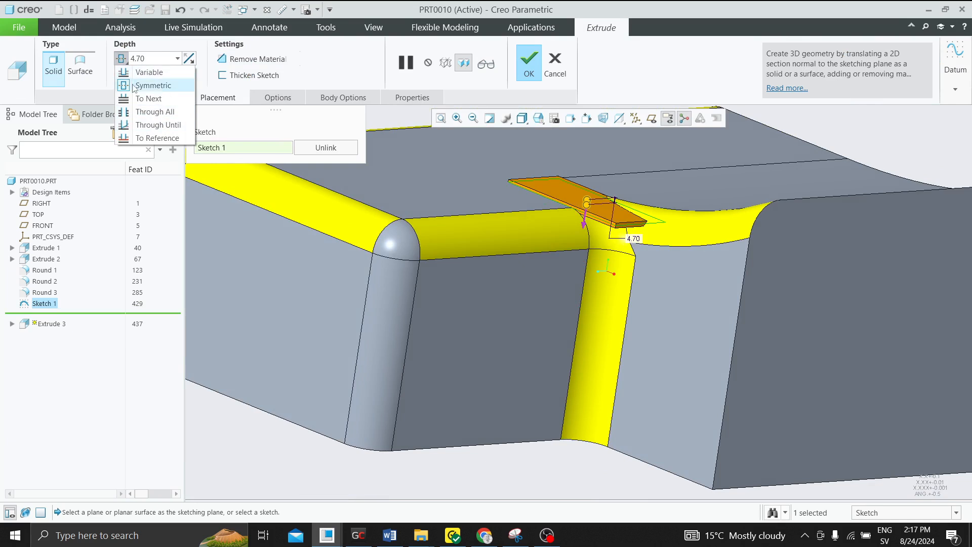
pyautogui.click(150, 75)
# - Give the extrusion a second side above the block with a variable depth of 103.24
pyautogui.click(277, 97)
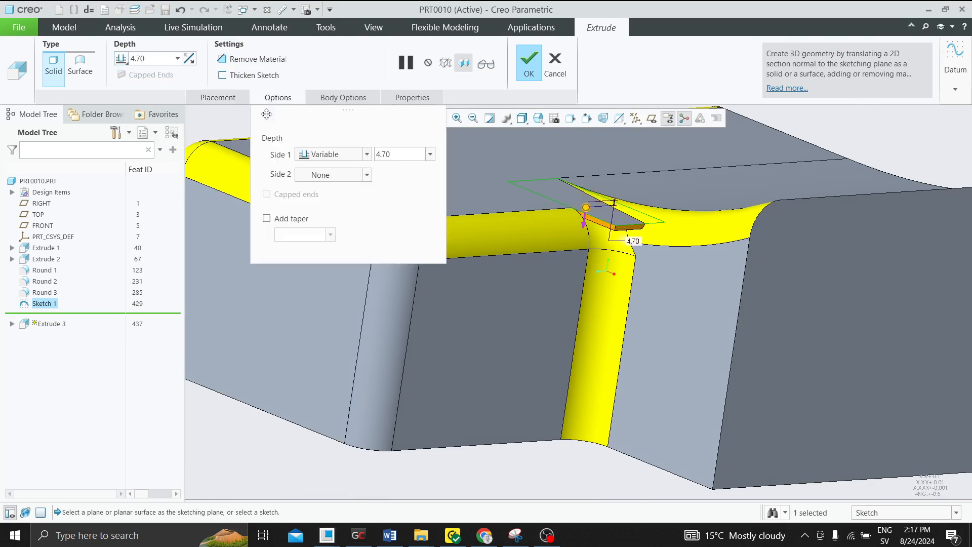
pyautogui.click(324, 175)
pyautogui.click(324, 189)
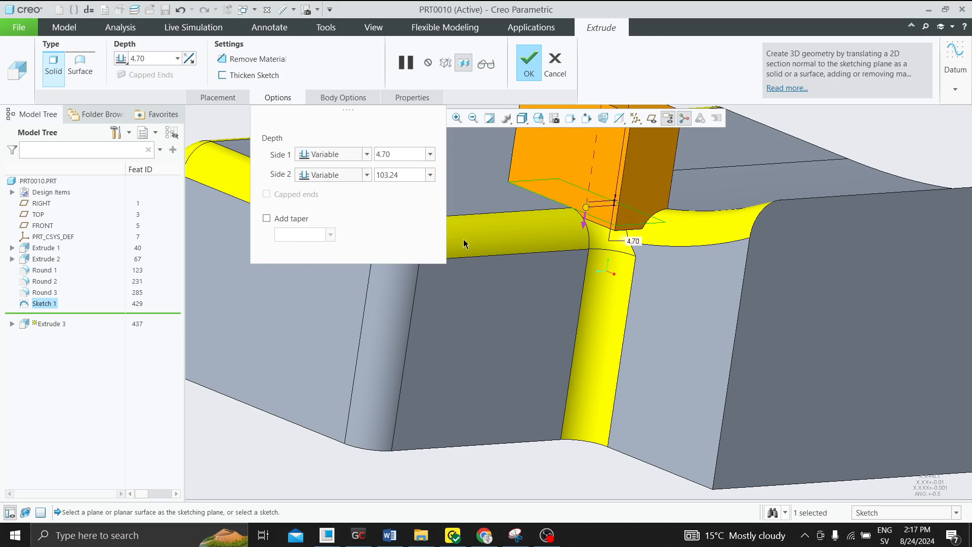
# - Set the extrusion's side 1 depth to To Reference, ending at Round 1's lower corner vertex beside the adjoining wall
pyautogui.scroll(2, 588, 257)
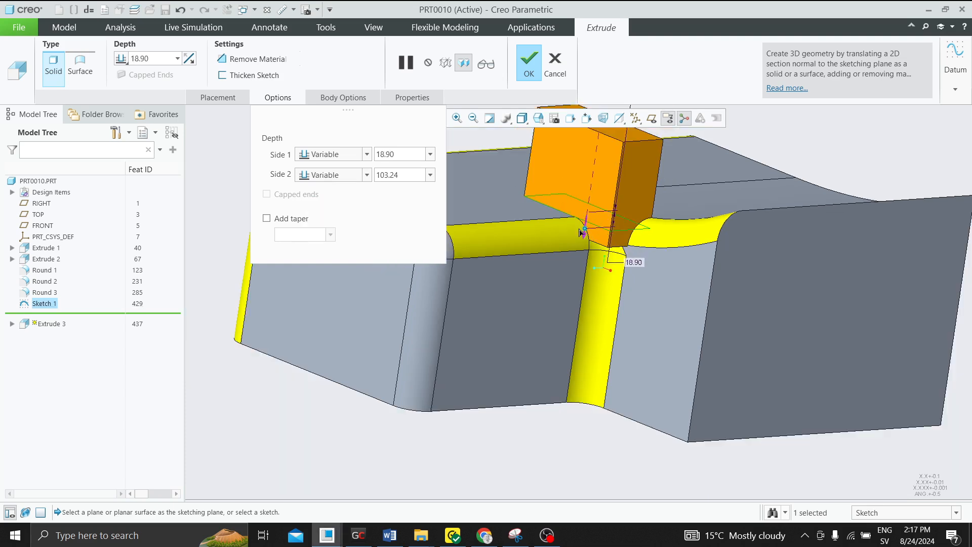
pyautogui.scroll(-3, 581, 232)
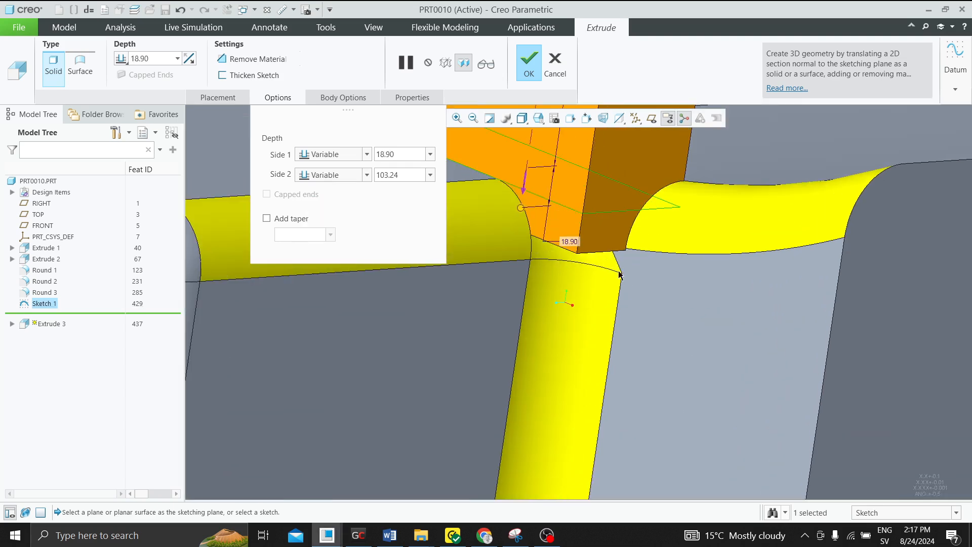
pyautogui.click(367, 155)
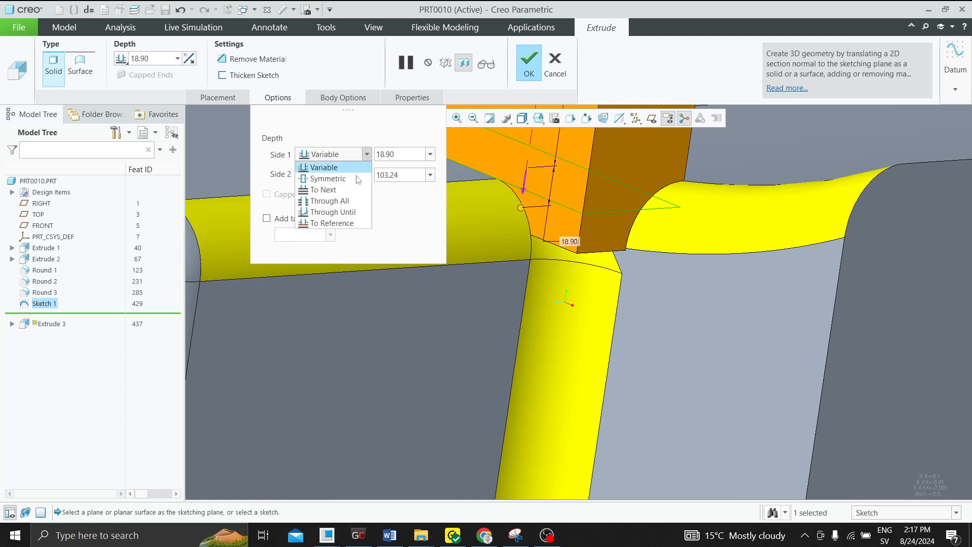
pyautogui.click(335, 222)
pyautogui.click(622, 273)
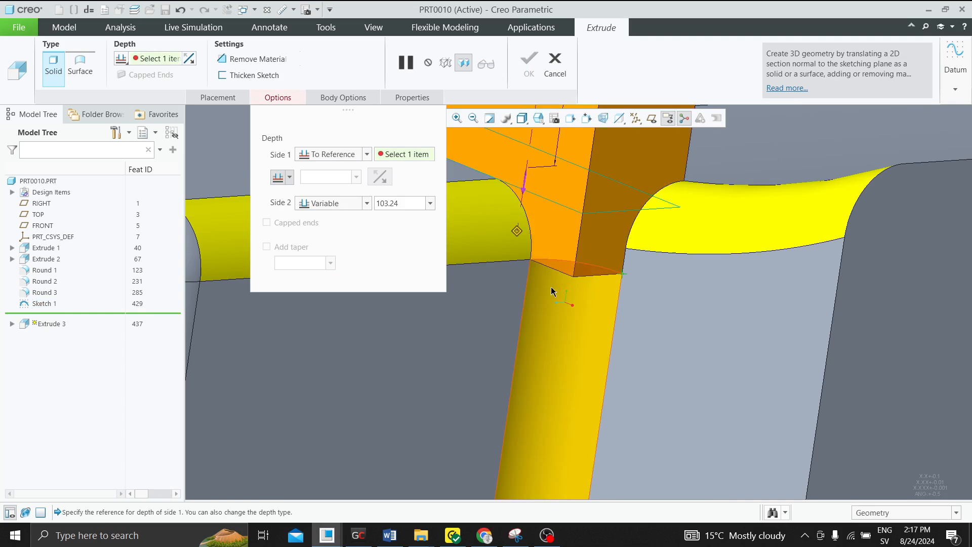
# - Set the extrusion to create a new body and complete the feature
pyautogui.scroll(2, 549, 291)
pyautogui.click(330, 98)
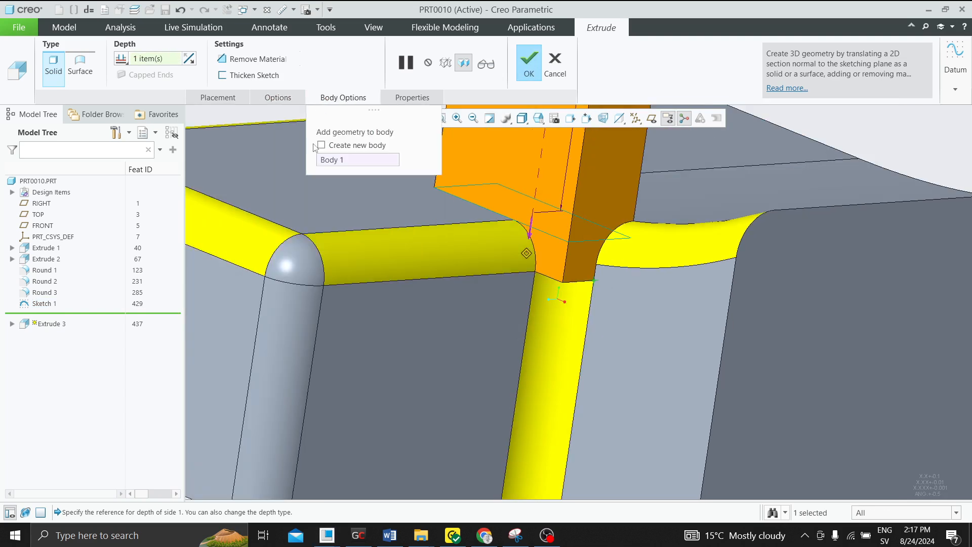
pyautogui.click(523, 68)
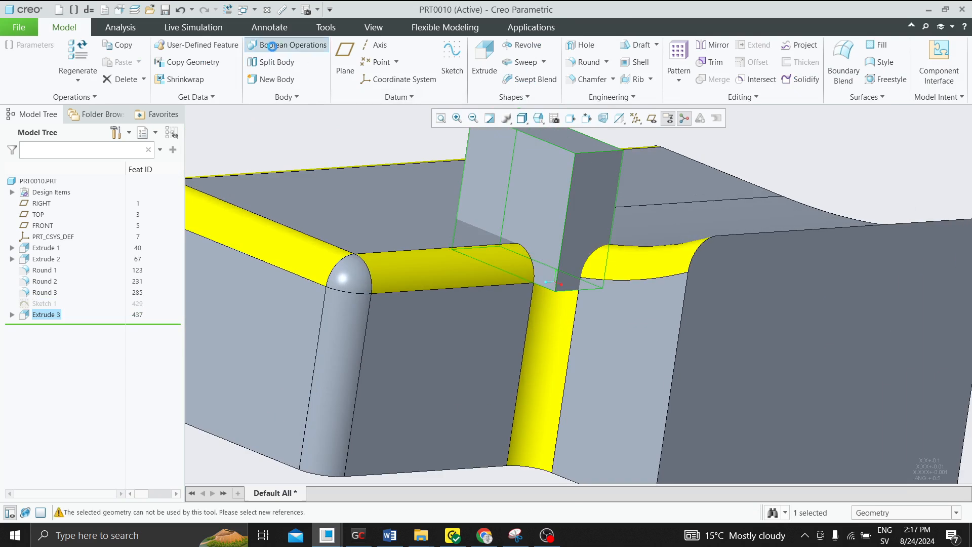
# - Subtract the extruded Body 2 from the block's Body 1 with a Boolean operation
pyautogui.click(284, 45)
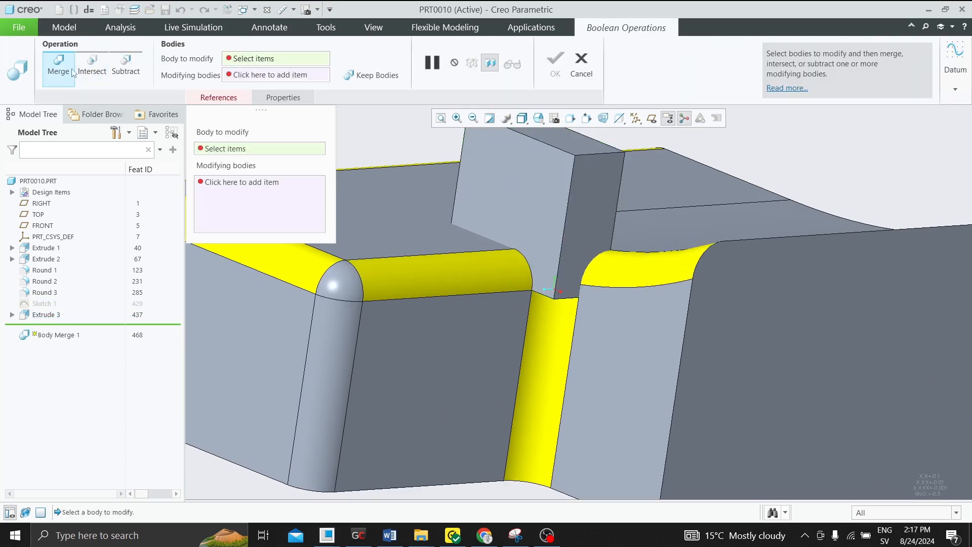
pyautogui.click(125, 65)
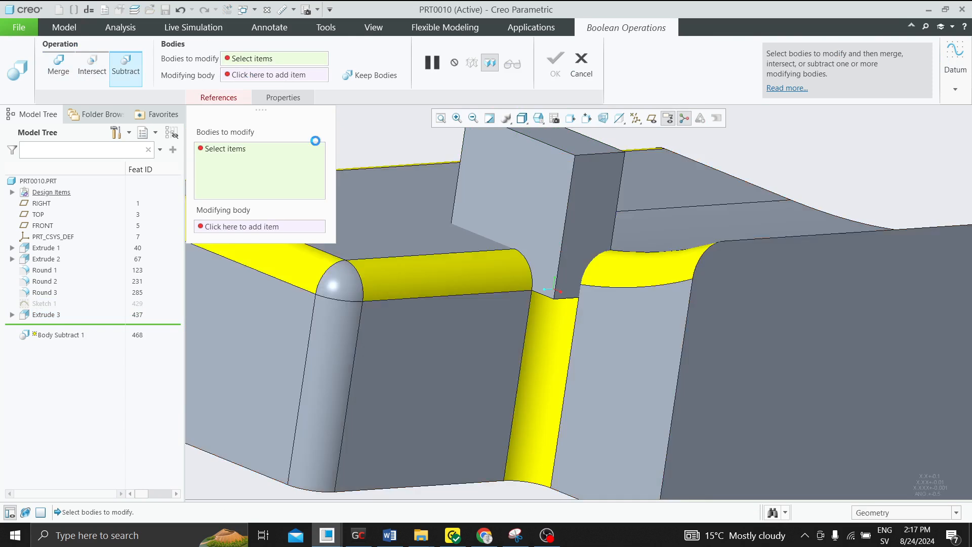
pyautogui.click(360, 185)
pyautogui.click(467, 134)
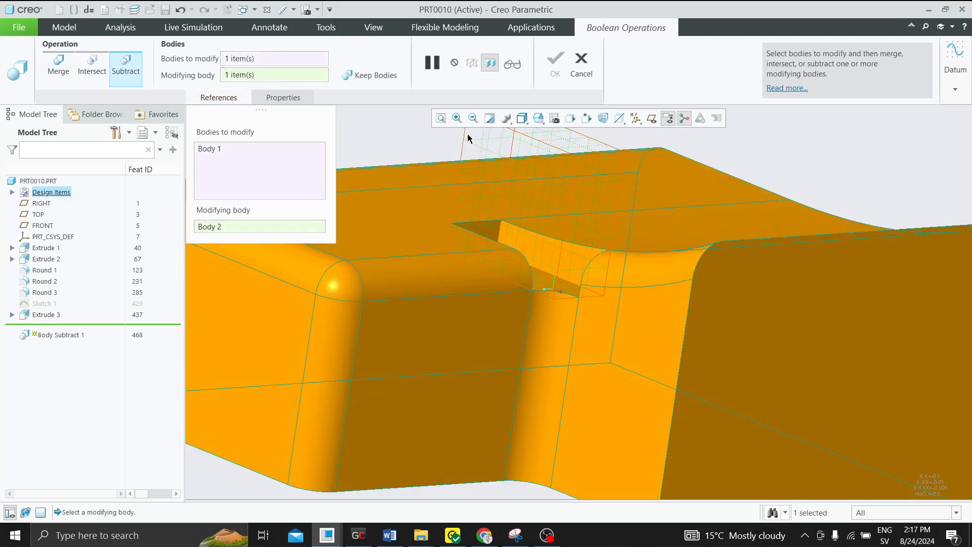
pyautogui.click(547, 64)
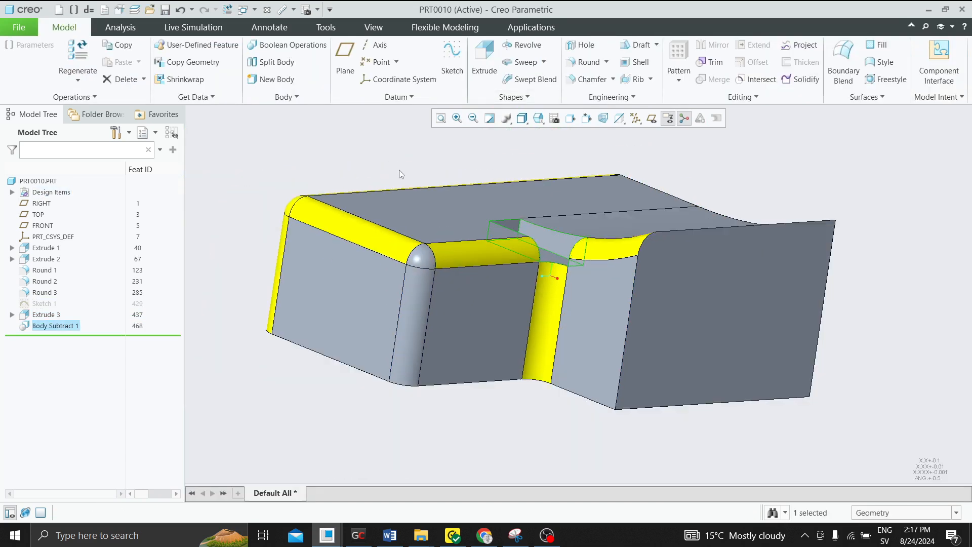
# - Apply the dark red appearance to the floor and three walls of the pocket cut at the round junction
pyautogui.scroll(-2, 563, 248)
pyautogui.moveTo(561, 253); pyautogui.dragTo(542, 280, button='middle')
pyautogui.click(476, 293)
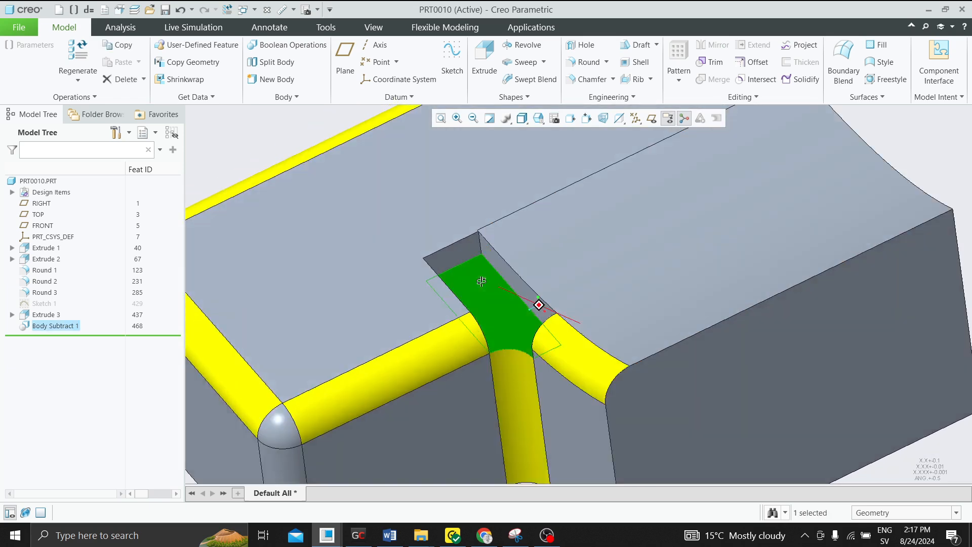
pyautogui.scroll(-3, 487, 243)
pyautogui.scroll(-1, 487, 241)
pyautogui.keyDown('ctrl'); pyautogui.click(466, 248); pyautogui.keyUp('ctrl')
pyautogui.keyDown('ctrl'); pyautogui.click(491, 257); pyautogui.keyUp('ctrl')
pyautogui.moveTo(491, 258); pyautogui.dragTo(444, 286, button='middle')
pyautogui.keyDown('ctrl'); pyautogui.click(374, 306); pyautogui.keyUp('ctrl')
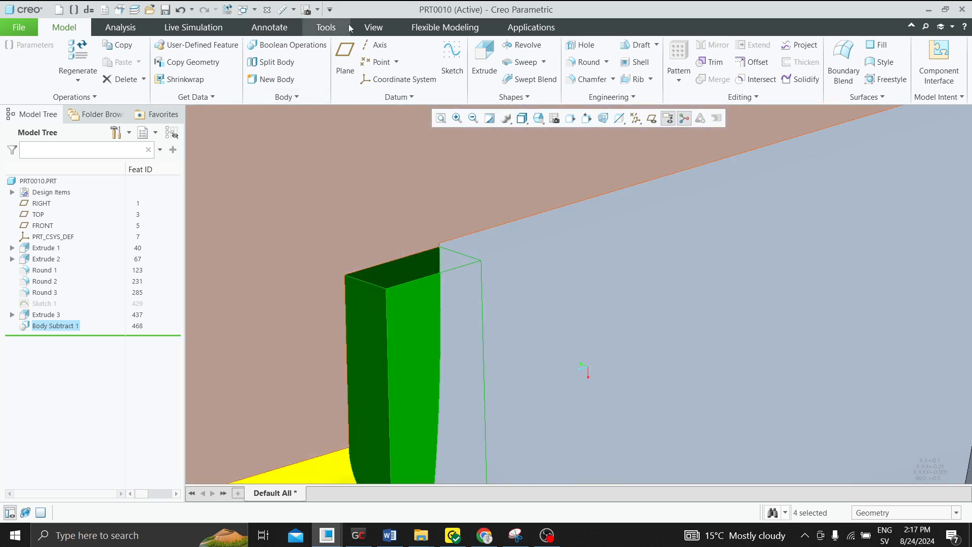
pyautogui.click(373, 27)
pyautogui.click(129, 68)
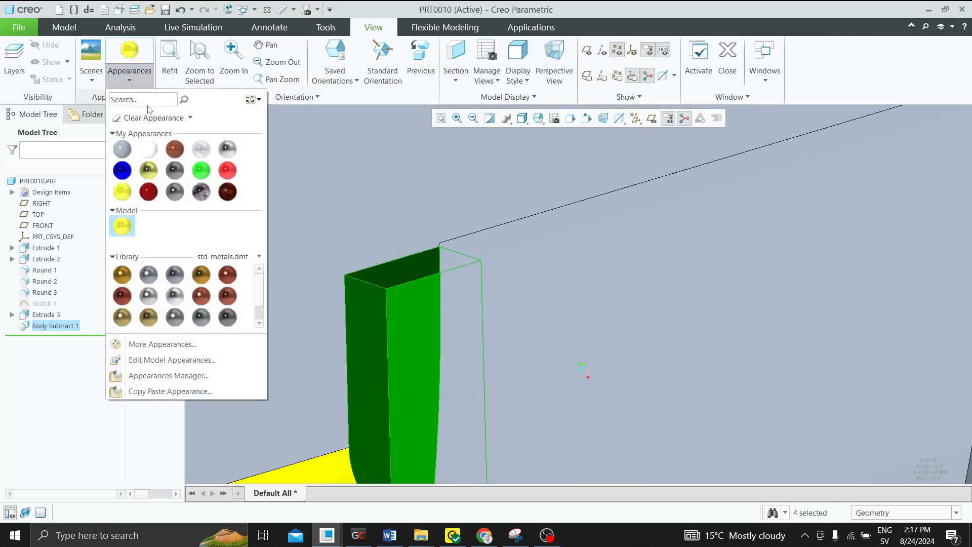
pyautogui.click(148, 191)
pyautogui.scroll(-6, 500, 250)
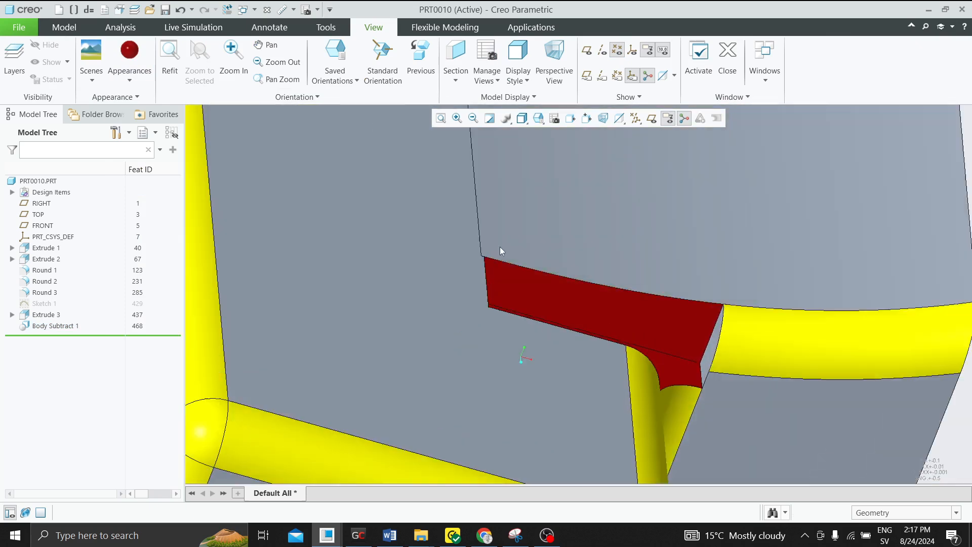
pyautogui.scroll(-10, 500, 251)
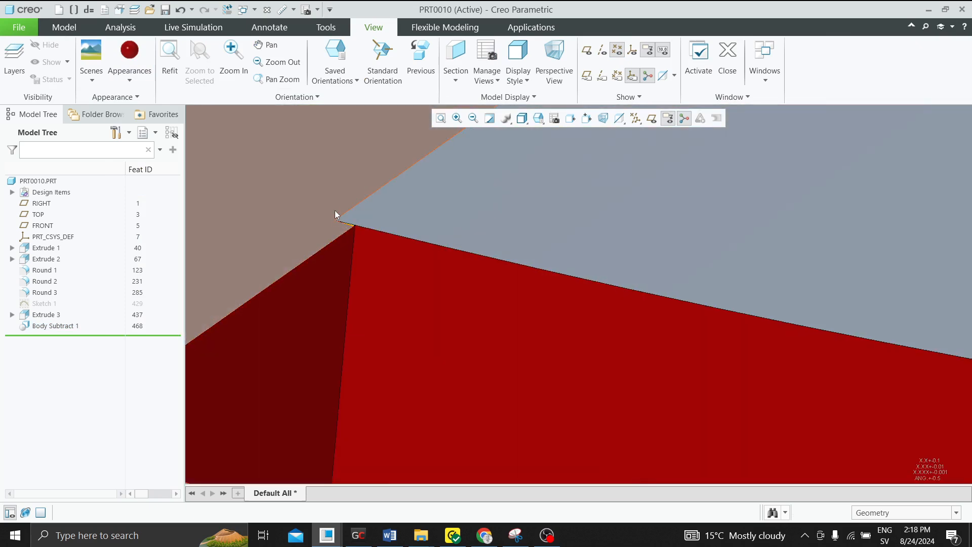
# - Edit Sketch 1 so its upper corner point is coincident with the tip of the round's tapering edge, and accept the sketch
pyautogui.moveTo(335, 211); pyautogui.dragTo(301, 259, button='middle')
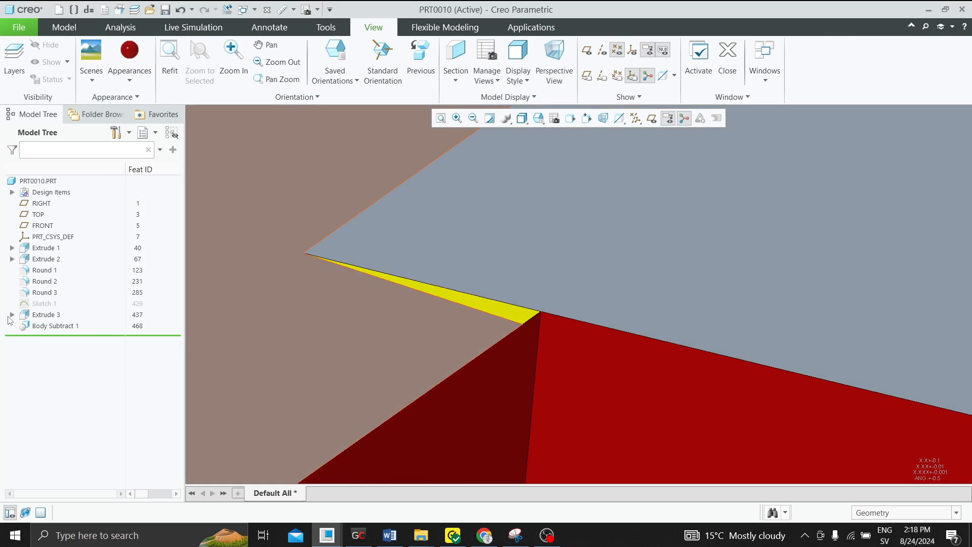
pyautogui.click(37, 304)
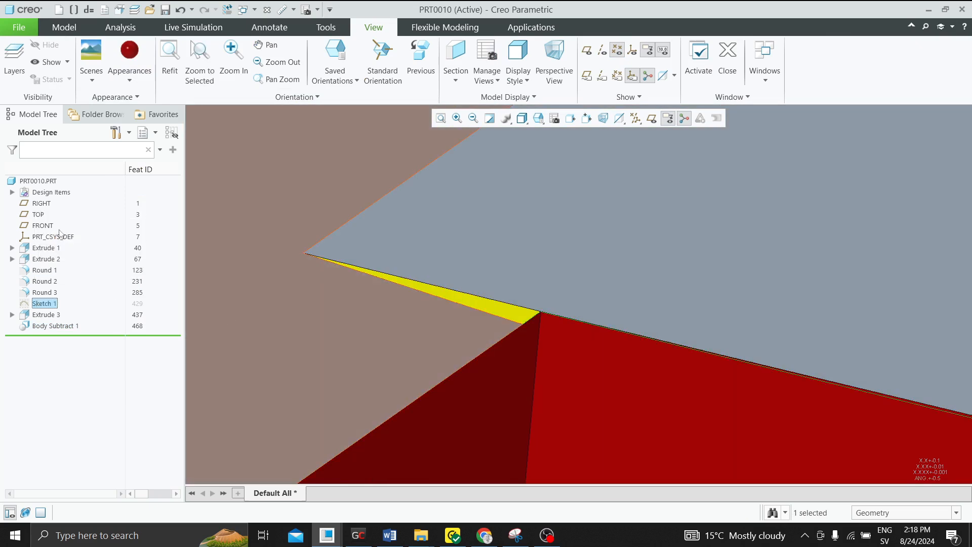
pyautogui.rightClick(39, 305)
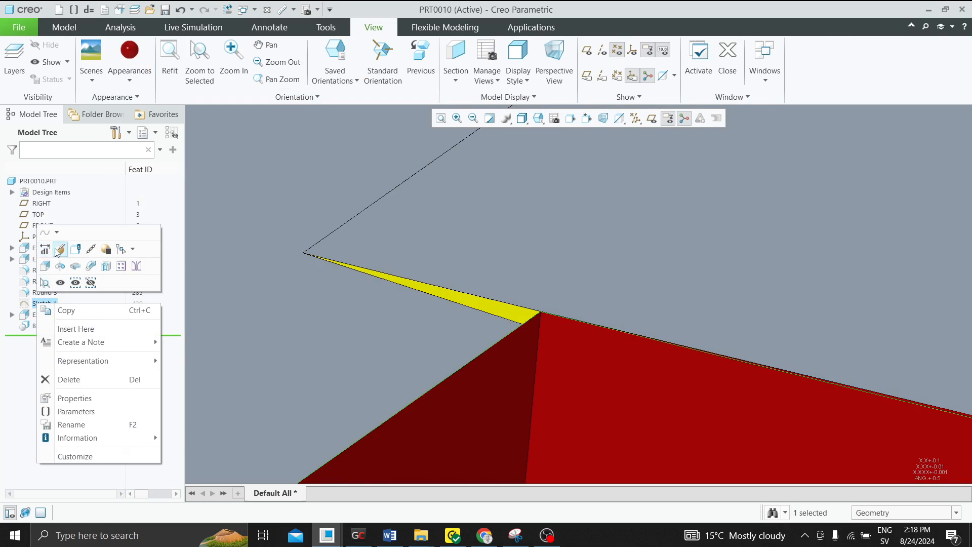
pyautogui.click(59, 249)
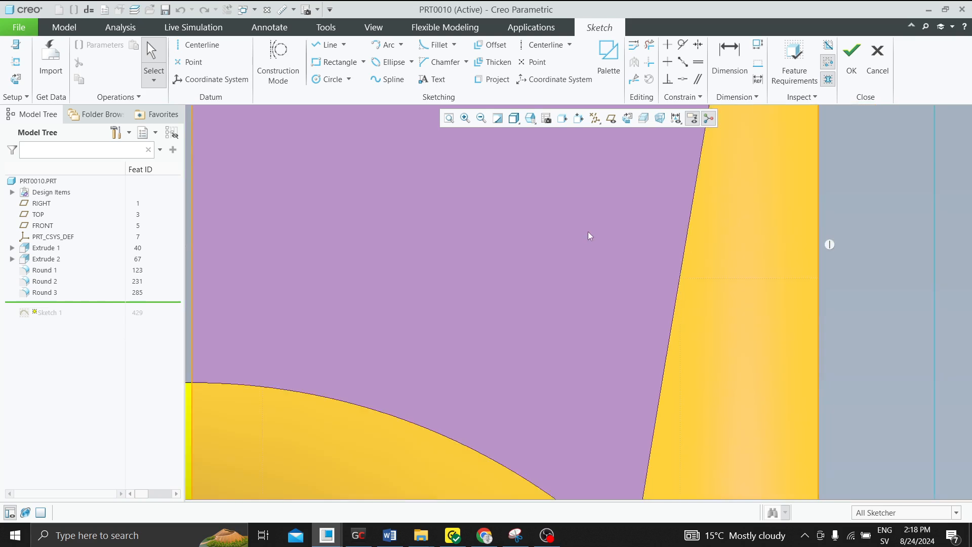
pyautogui.scroll(8, 590, 232)
pyautogui.scroll(-6, 628, 159)
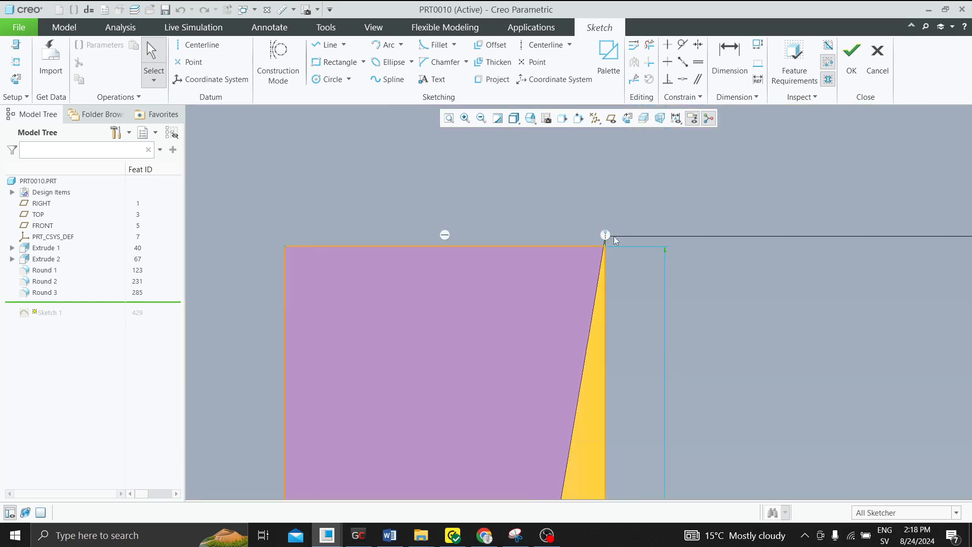
pyautogui.scroll(-5, 613, 236)
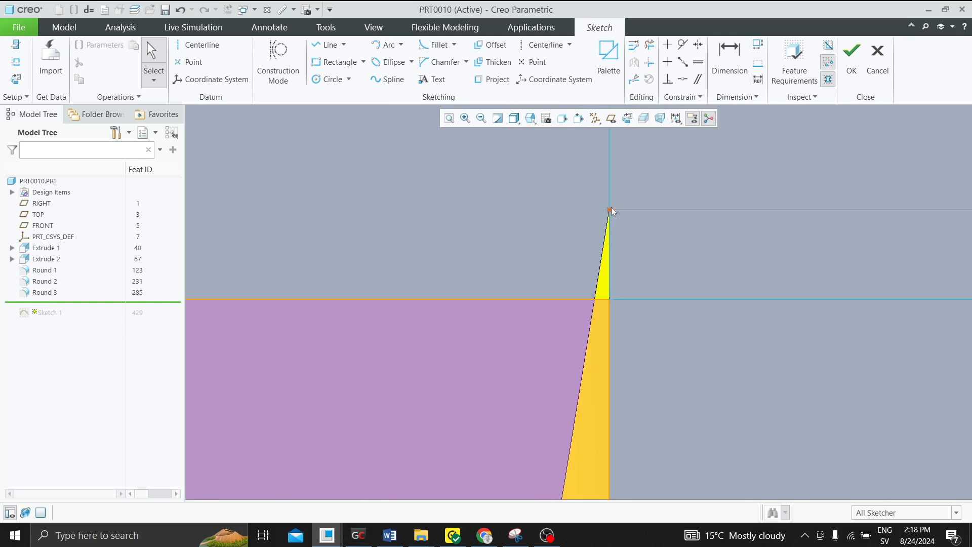
pyautogui.keyDown('ctrl'); pyautogui.click(608, 297); pyautogui.keyUp('ctrl')
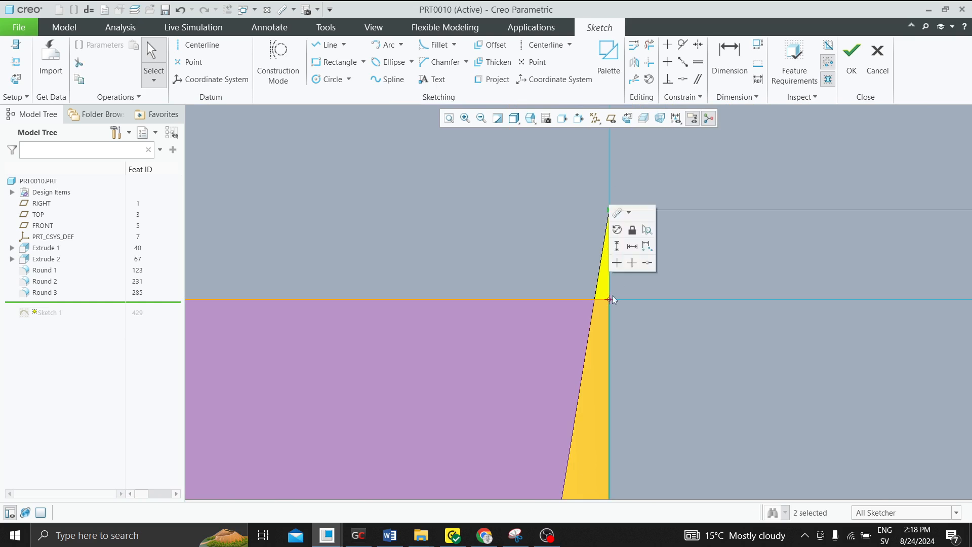
pyautogui.click(645, 260)
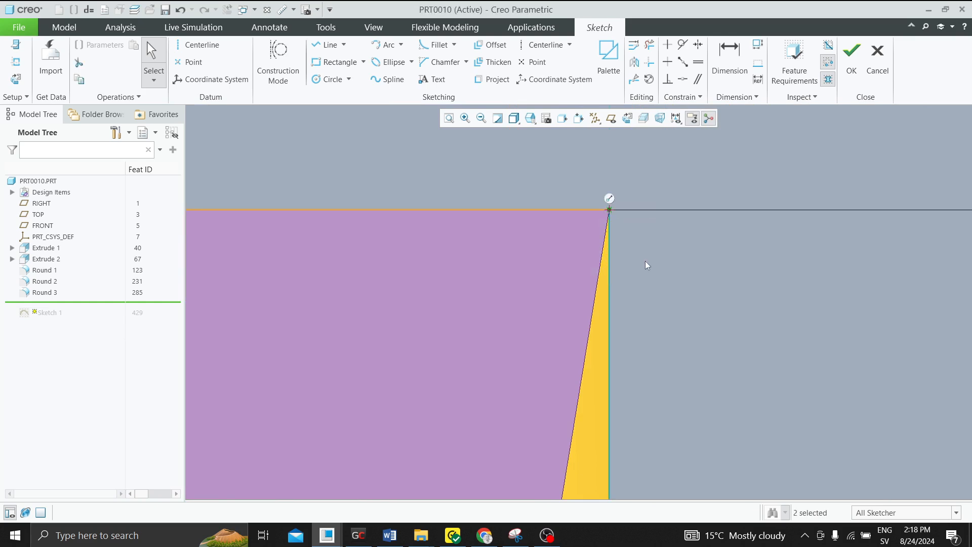
pyautogui.click(852, 53)
pyautogui.scroll(5, 527, 256)
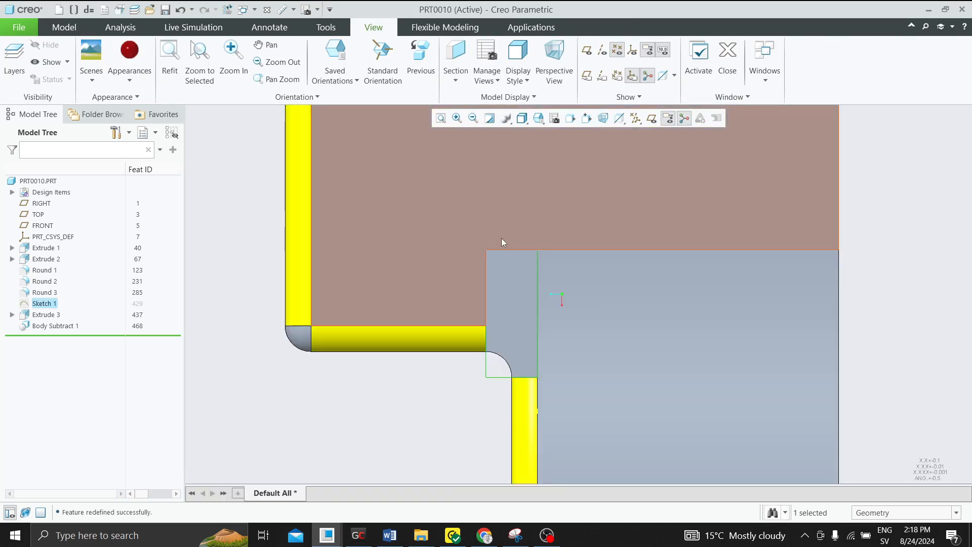
pyautogui.moveTo(501, 238)
pyautogui.mouseDown(button='middle')
pyautogui.moveTo(571, 172)
pyautogui.moveTo(617, 200)
pyautogui.mouseUp(button='middle')
pyautogui.click(847, 173)
pyautogui.scroll(-3, 594, 299)
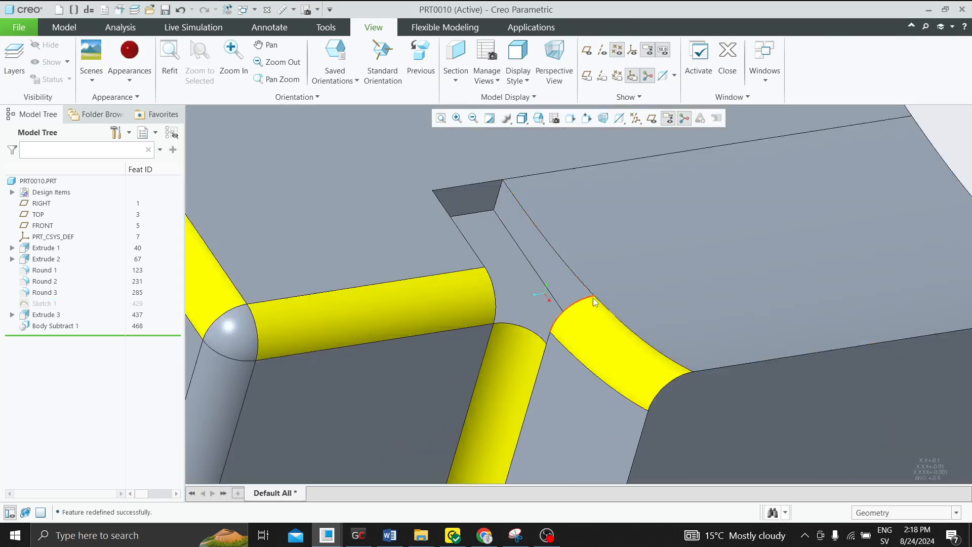
pyautogui.moveTo(594, 298)
pyautogui.mouseDown(button='middle')
pyautogui.moveTo(643, 258)
pyautogui.moveTo(585, 263)
pyautogui.moveTo(585, 305)
pyautogui.moveTo(609, 284)
pyautogui.moveTo(607, 292)
pyautogui.moveTo(600, 267)
pyautogui.moveTo(587, 308)
pyautogui.mouseUp(button='middle')
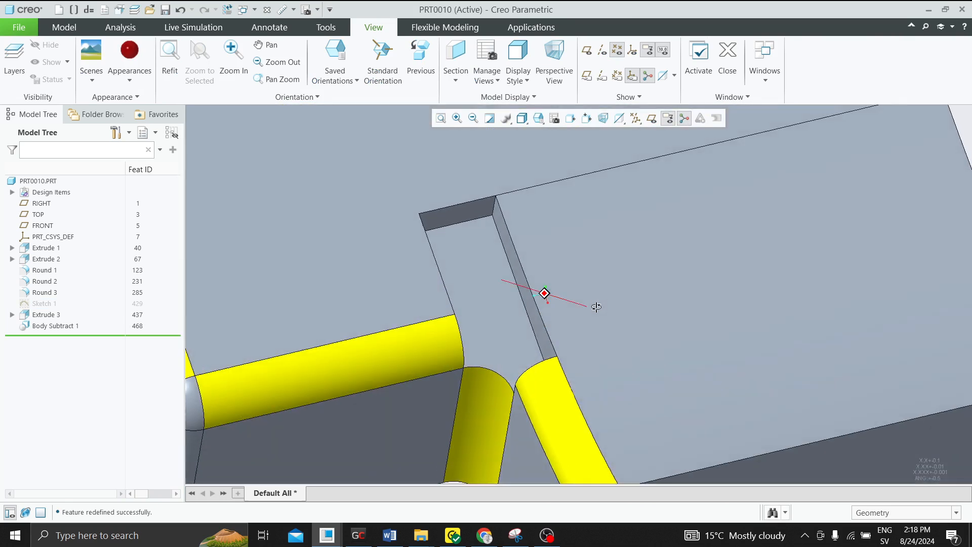
pyautogui.click(417, 268)
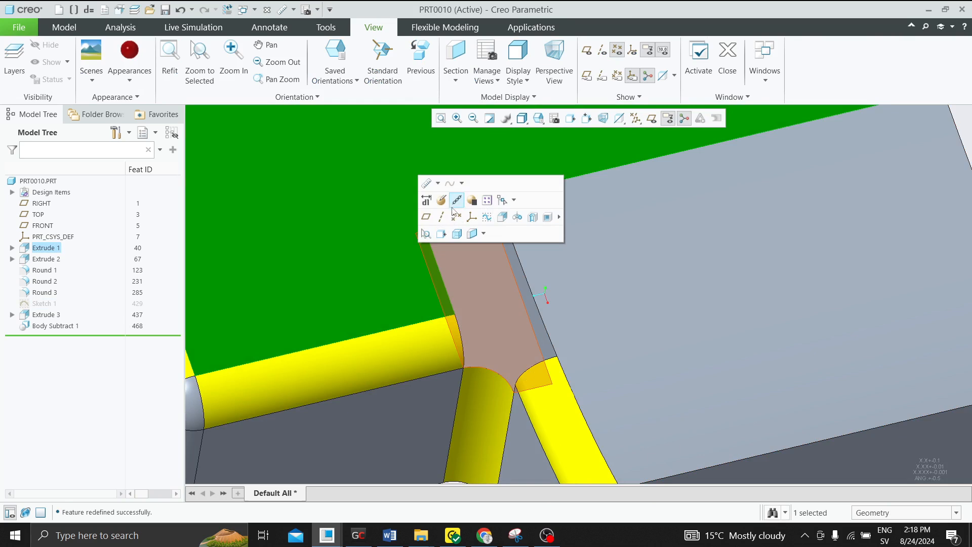
pyautogui.click(490, 221)
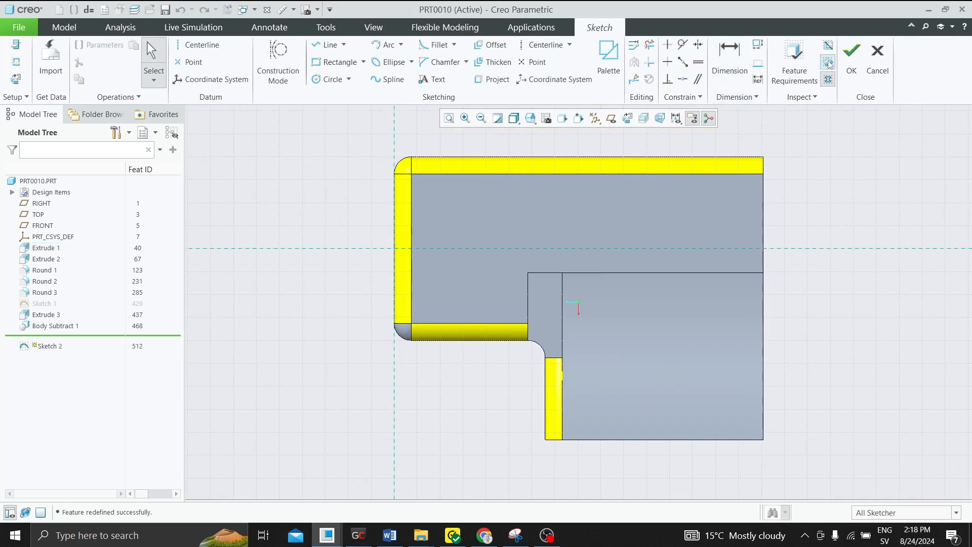
pyautogui.click(548, 291)
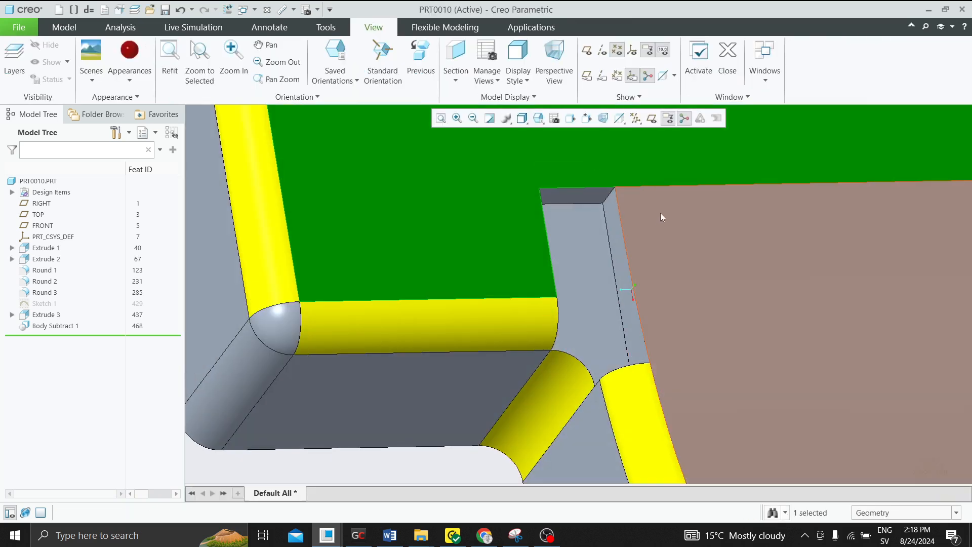
# - Examine the flat and curved surfaces beside the pocket and the two upper edges meeting at its inner corner
pyautogui.click(660, 212)
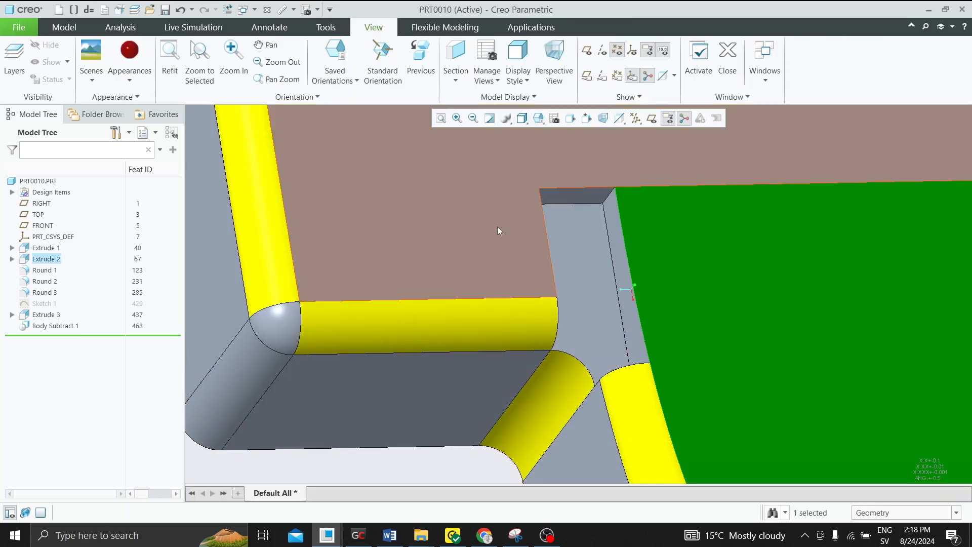
pyautogui.scroll(4, 331, 312)
pyautogui.moveTo(324, 312); pyautogui.dragTo(384, 266, button='middle')
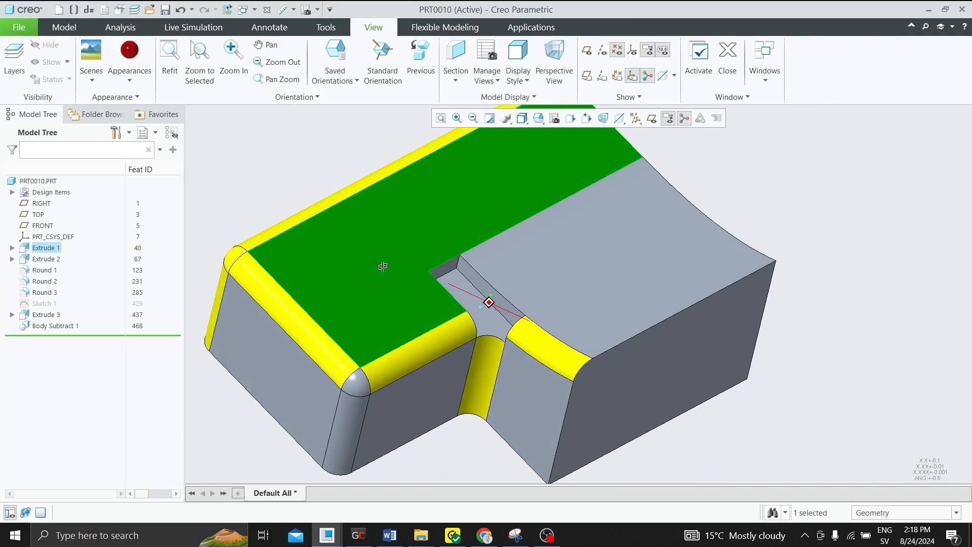
pyautogui.click(430, 226)
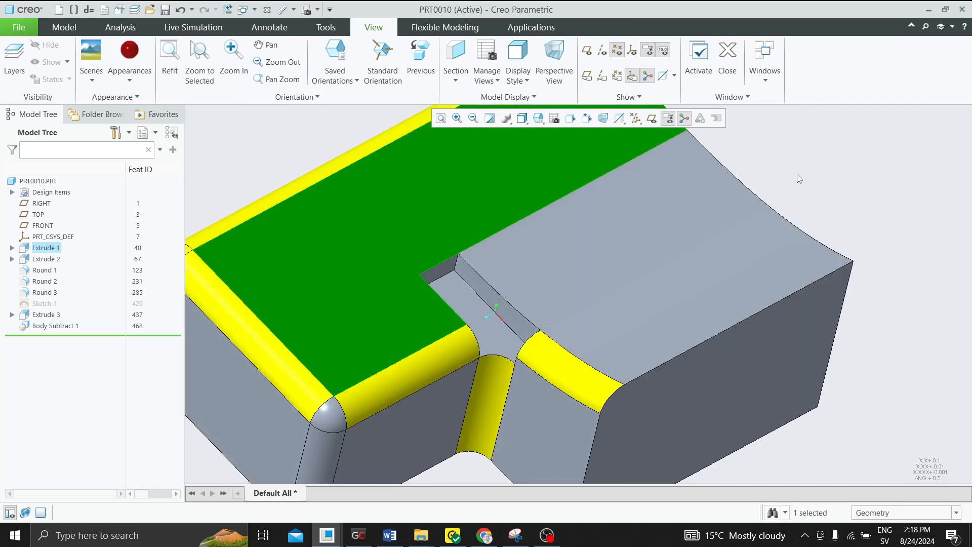
pyautogui.scroll(-5, 547, 206)
pyautogui.moveTo(441, 294); pyautogui.dragTo(414, 283, button='middle')
pyautogui.scroll(-5, 413, 283)
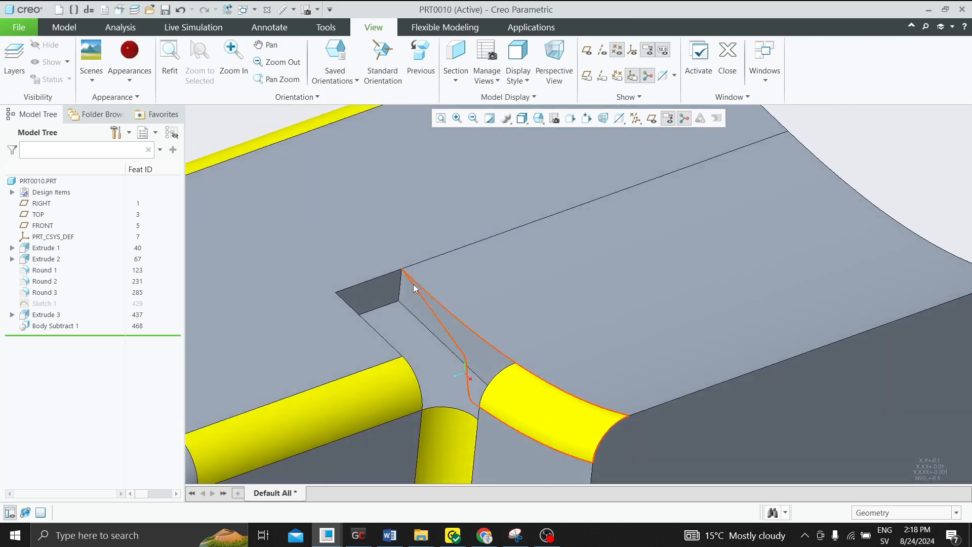
pyautogui.scroll(-3, 401, 272)
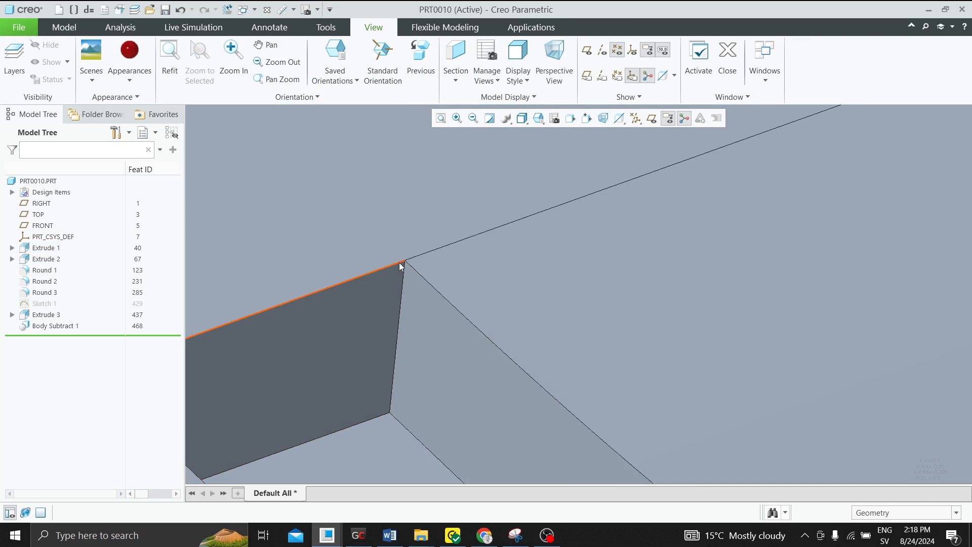
pyautogui.click(400, 263)
pyautogui.keyDown('ctrl'); pyautogui.click(423, 280); pyautogui.keyUp('ctrl')
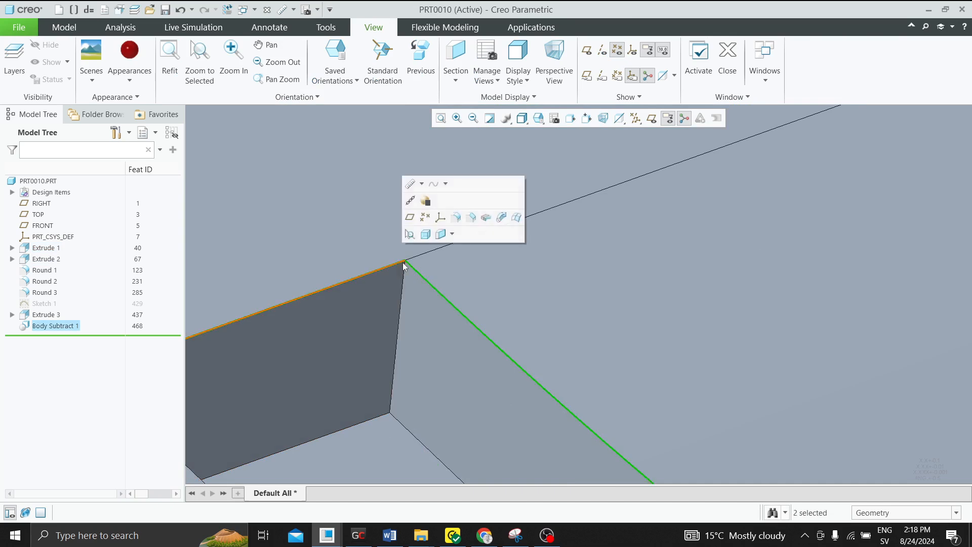
pyautogui.scroll(7, 420, 285)
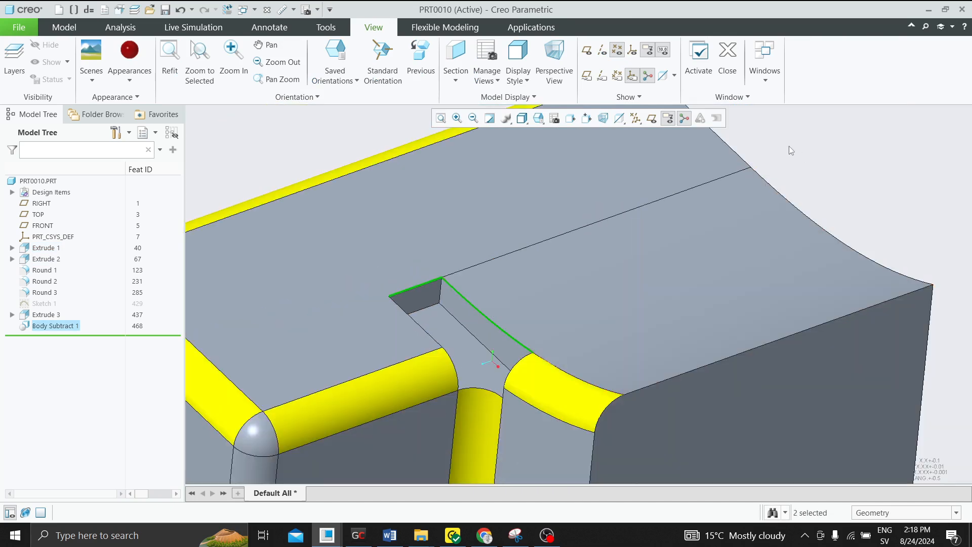
pyautogui.click(788, 146)
# - Start a Boundary Blend with the pocket's curved upper edge and the opposite straight upper edge as its first-direction chains
pyautogui.click(60, 28)
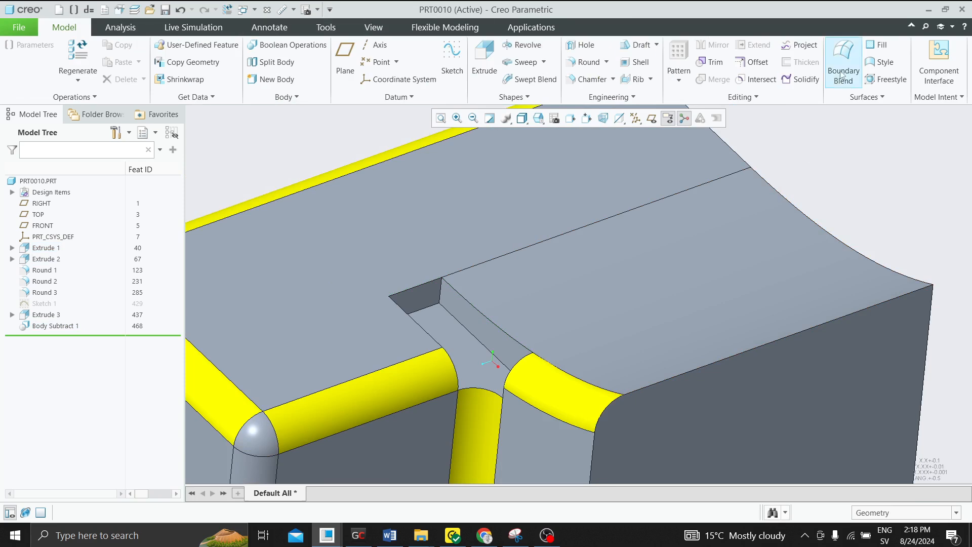
pyautogui.click(843, 57)
pyautogui.click(445, 296)
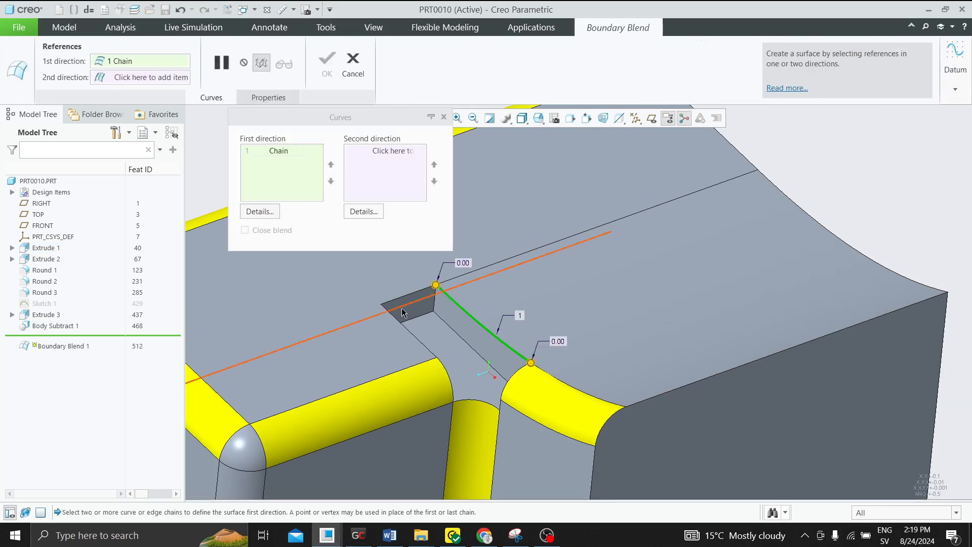
pyautogui.keyDown('ctrl'); pyautogui.click(400, 325); pyautogui.keyUp('ctrl')
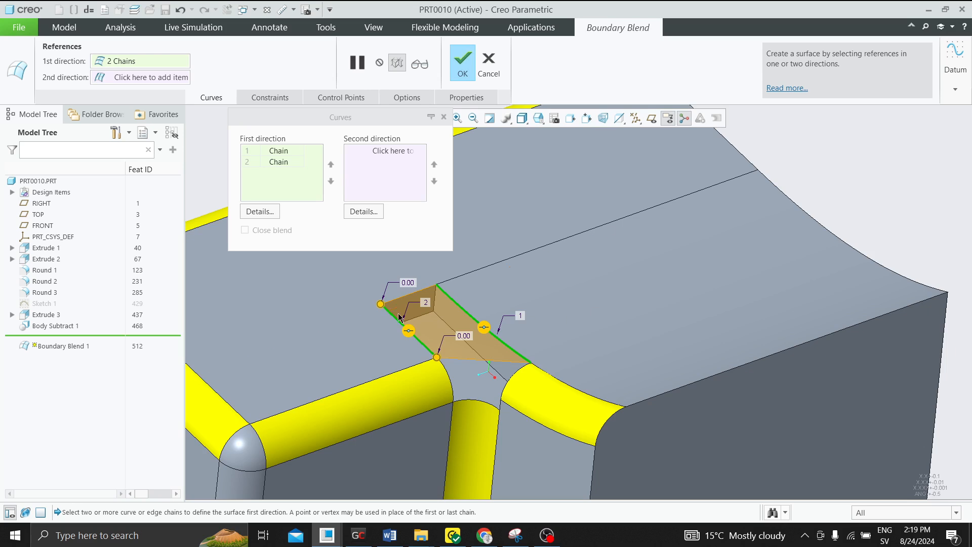
# - Set the boundary condition of both blend chains to Tangent
pyautogui.rightClick(410, 330)
pyautogui.click(426, 347)
pyautogui.rightClick(486, 330)
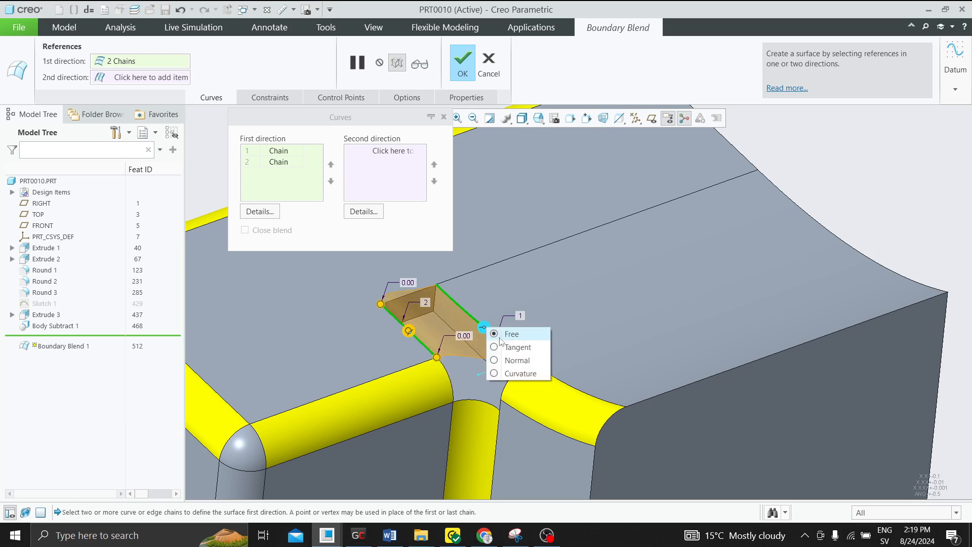
pyautogui.click(502, 347)
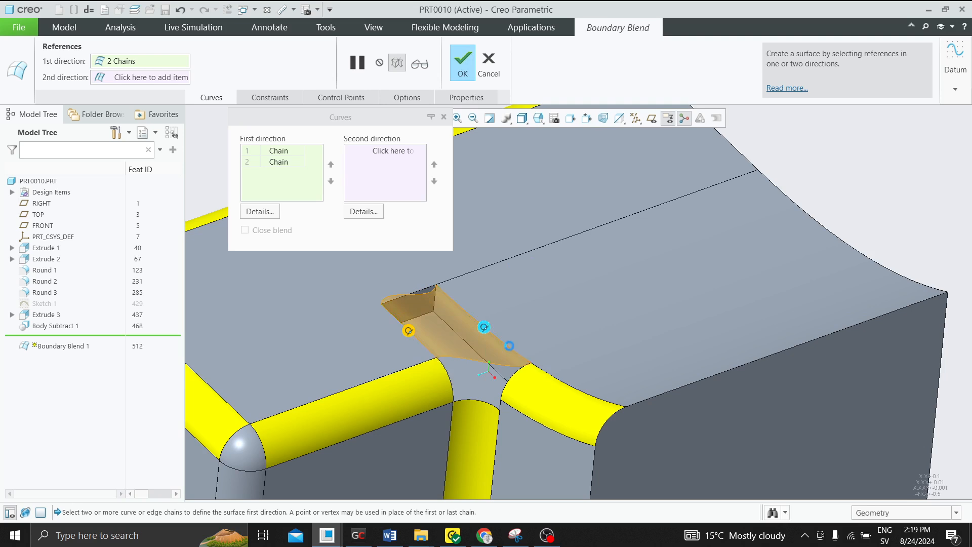
# - Make the first chain tangent to the Extrude 2 surface and the last chain tangent to the Extrude 1 surface, and complete the blend
pyautogui.click(271, 98)
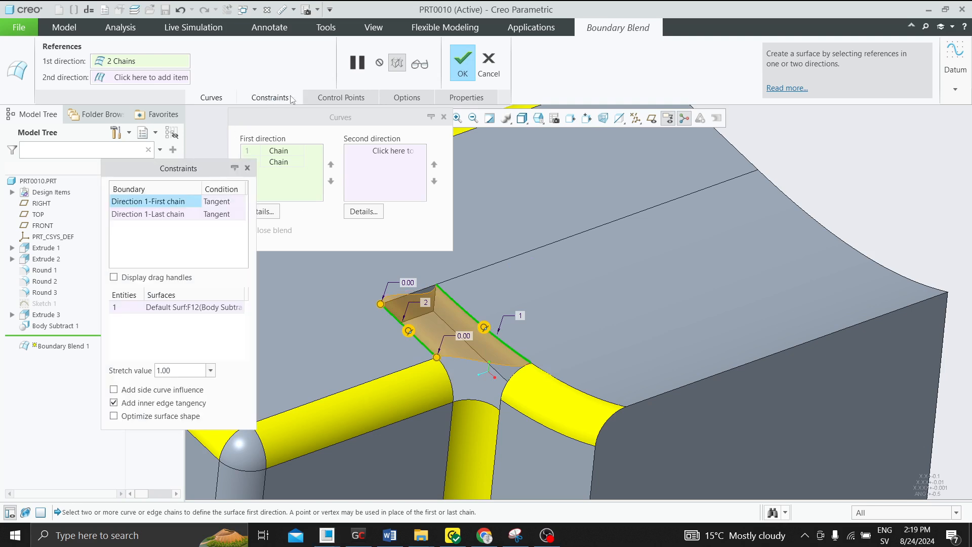
pyautogui.click(169, 307)
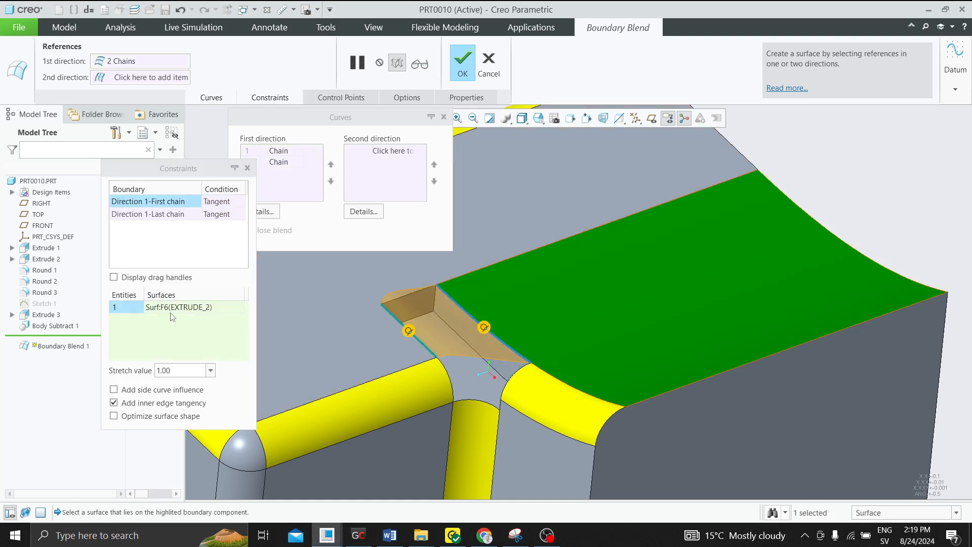
pyautogui.click(217, 215)
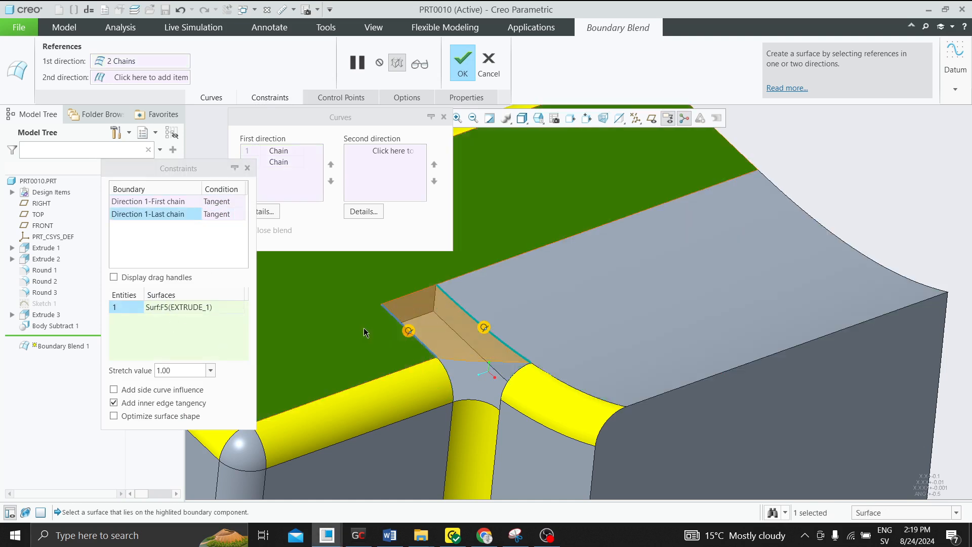
pyautogui.click(462, 63)
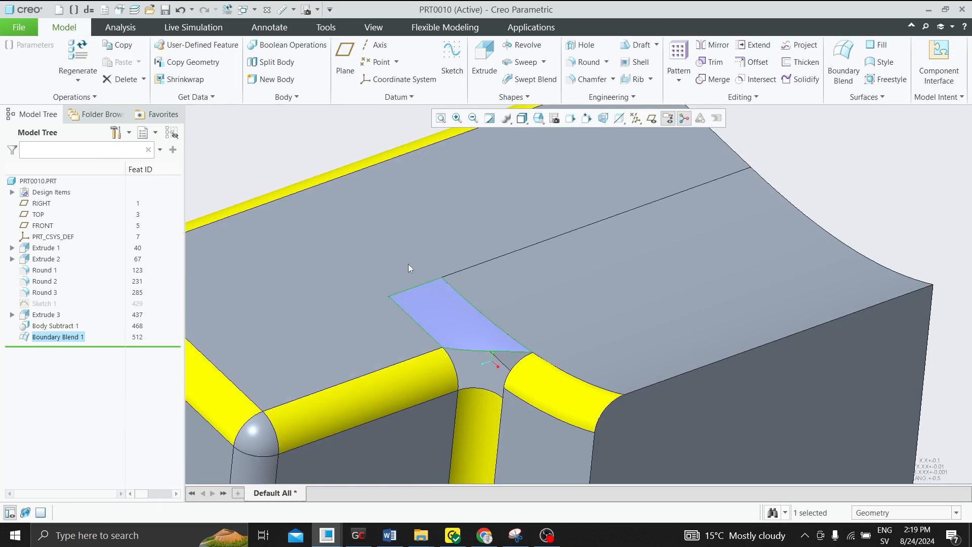
# - Measure the distance between the flat Extrude 1 surface and the boundary blend surface with a summary measurement
pyautogui.scroll(-5, 501, 291)
pyautogui.scroll(-3, 489, 302)
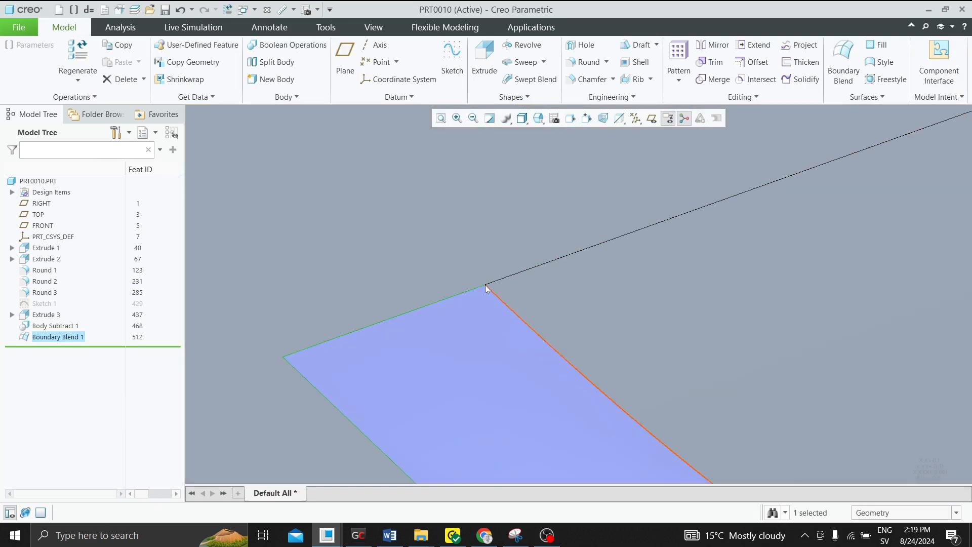
pyautogui.scroll(2, 484, 284)
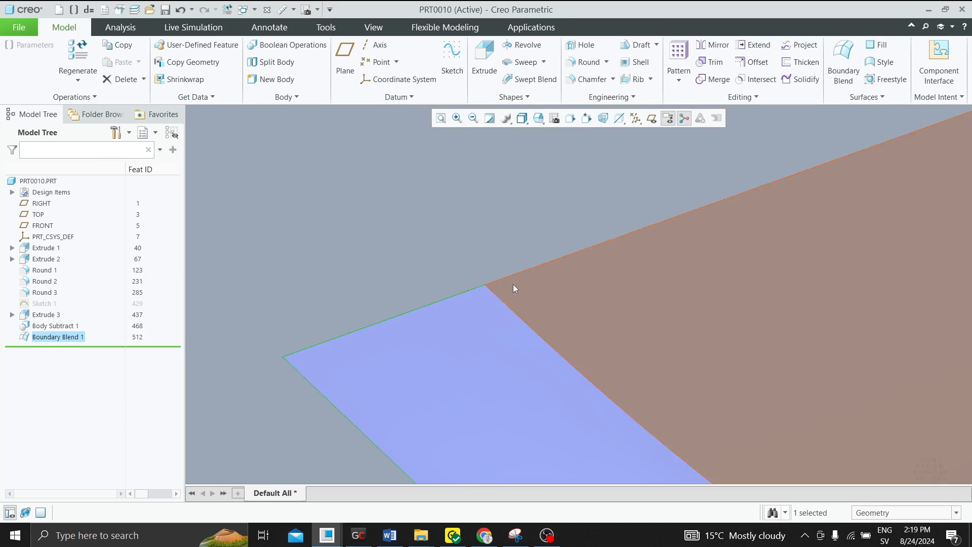
pyautogui.scroll(1, 513, 283)
pyautogui.scroll(2, 427, 262)
pyautogui.moveTo(441, 278); pyautogui.dragTo(430, 303, button='middle')
pyautogui.scroll(-3, 451, 307)
pyautogui.keyDown('ctrl'); pyautogui.click(447, 305); pyautogui.keyUp('ctrl')
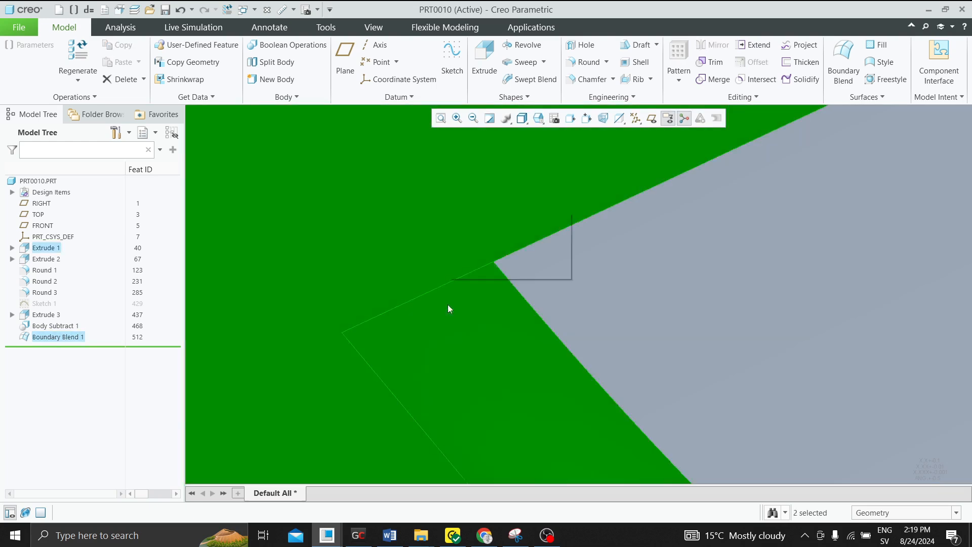
pyautogui.click(463, 235)
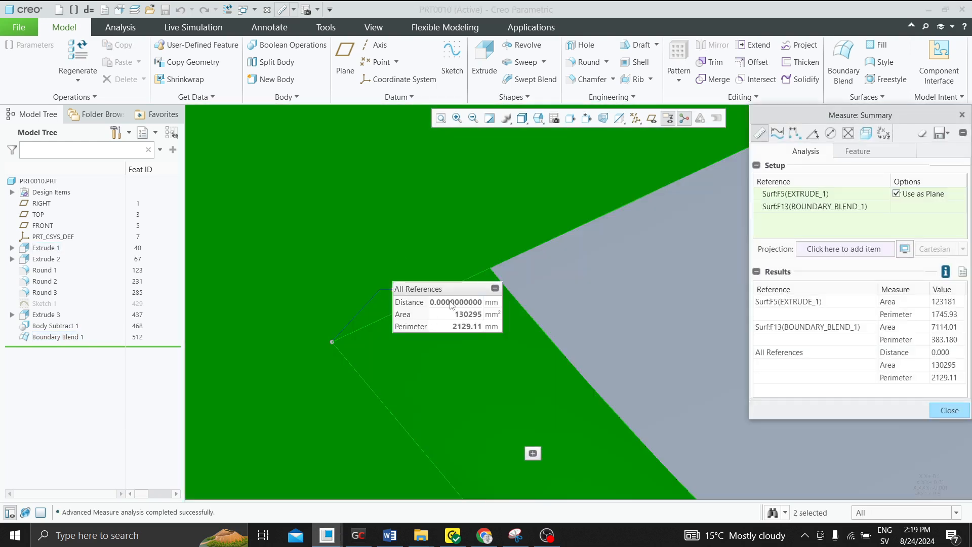
pyautogui.doubleClick(451, 303)
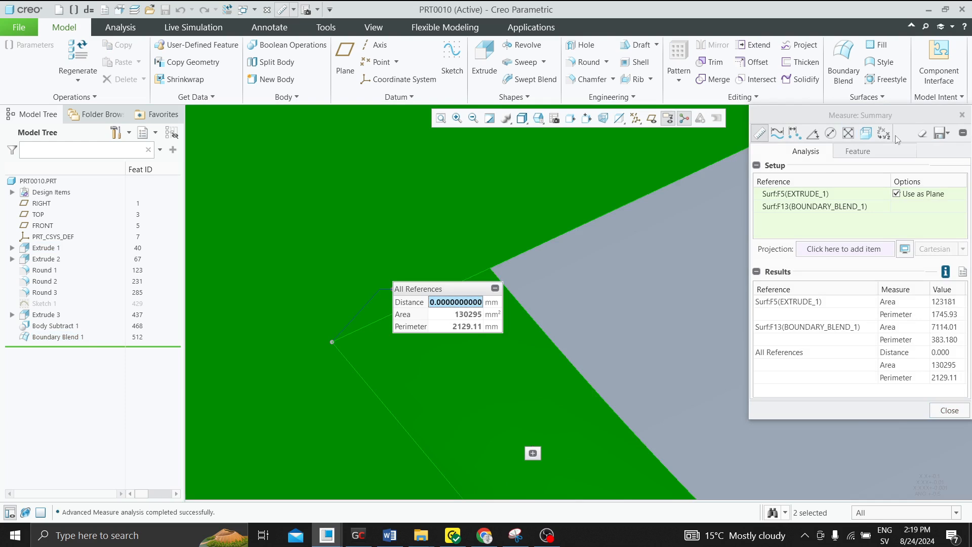
# - Measure the distance between the flat Extrude 1 surface and the curved Extrude 2 surface with a summary measurement
pyautogui.click(962, 116)
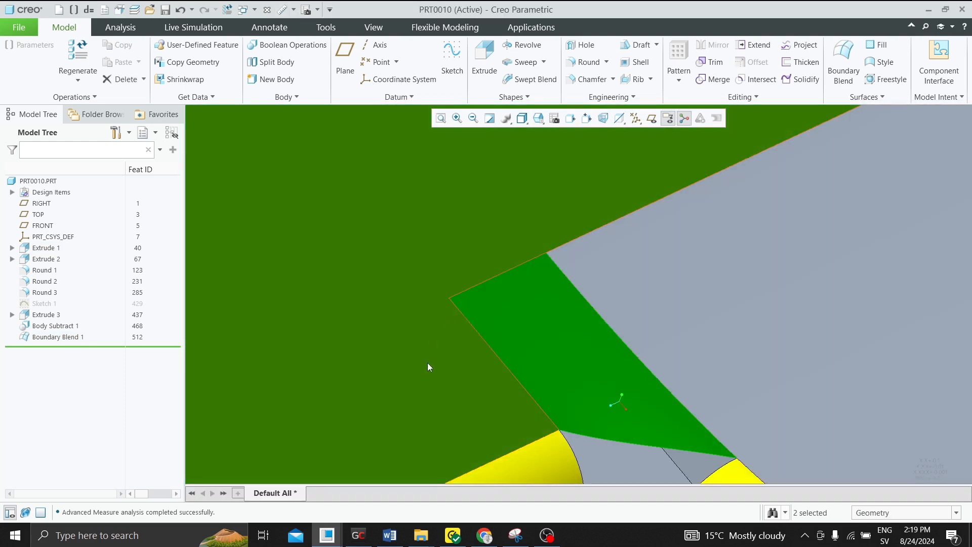
pyautogui.click(427, 364)
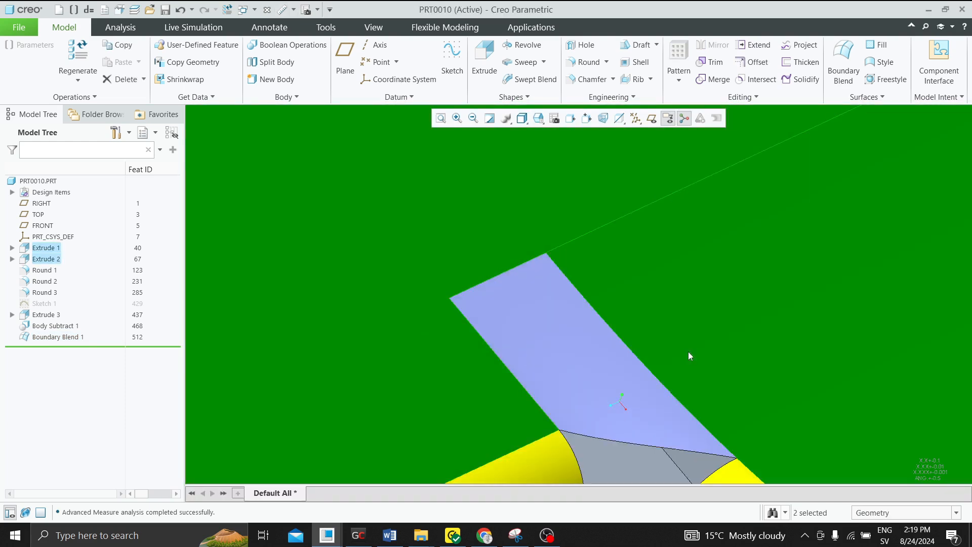
pyautogui.click(691, 265)
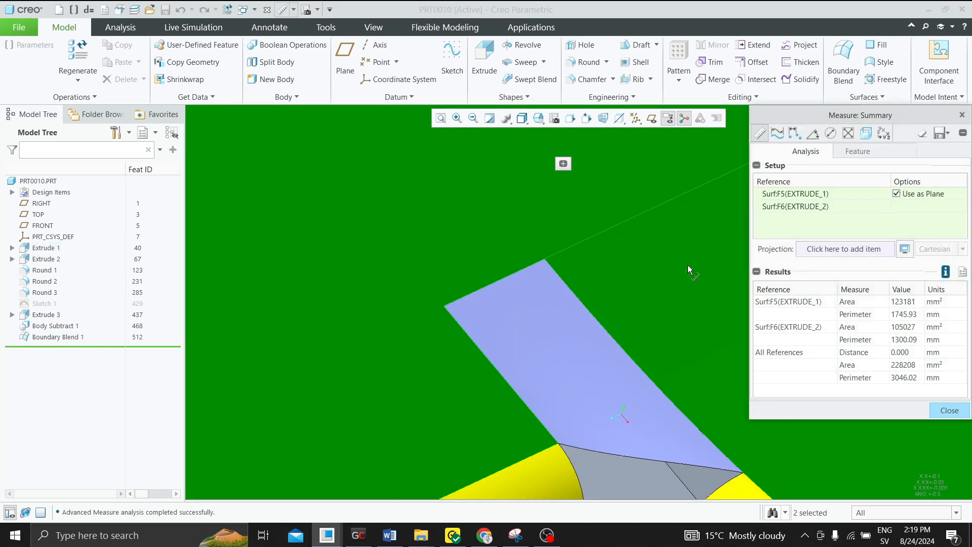
pyautogui.moveTo(827, 117); pyautogui.dragTo(397, 179)
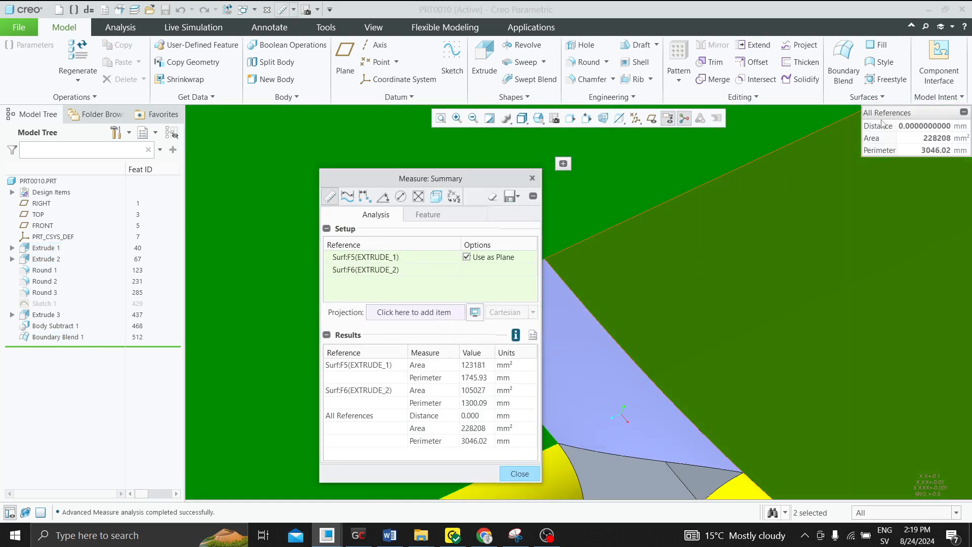
pyautogui.moveTo(881, 123); pyautogui.dragTo(653, 262)
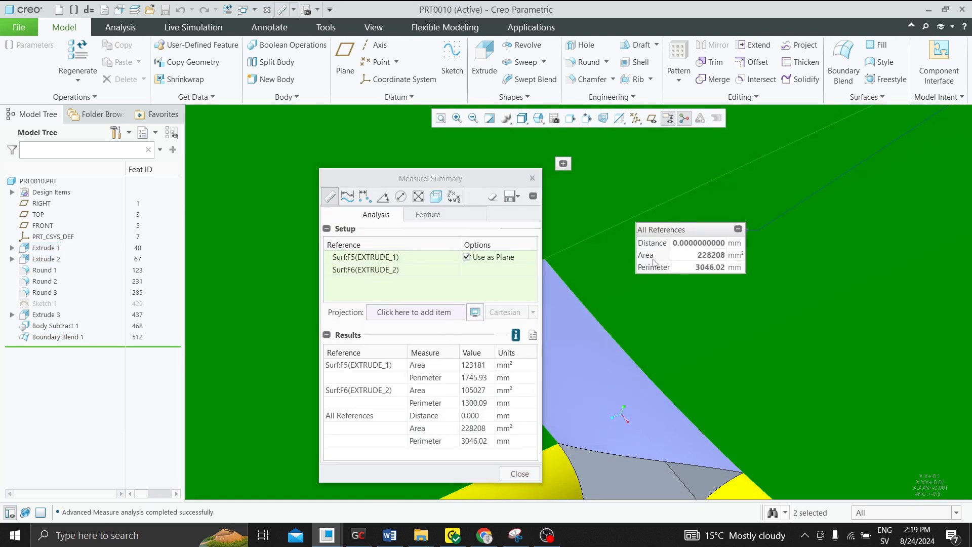
pyautogui.click(533, 178)
# - Clear the selection and start a sketch on the flat Extrude 1 surface beside the boundary blend
pyautogui.scroll(5, 527, 210)
pyautogui.moveTo(642, 288); pyautogui.dragTo(515, 229, button='middle')
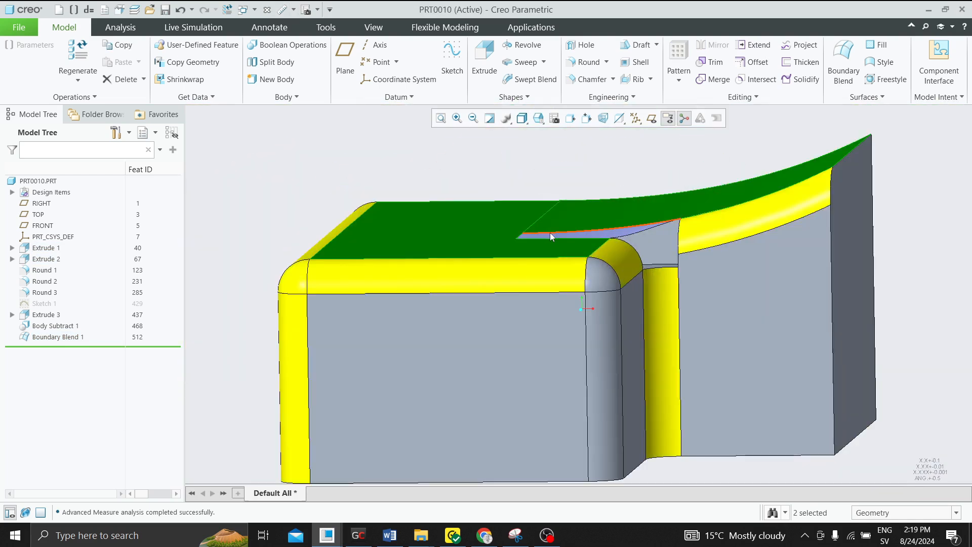
pyautogui.moveTo(712, 212); pyautogui.dragTo(652, 231, button='middle')
pyautogui.click(396, 150)
pyautogui.scroll(-3, 581, 273)
pyautogui.moveTo(581, 274); pyautogui.dragTo(586, 287, button='middle')
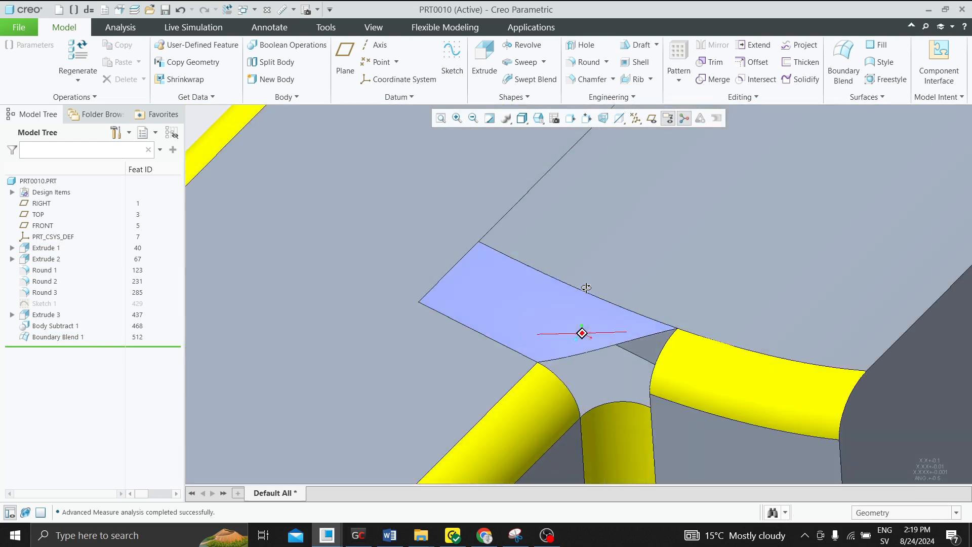
pyautogui.click(560, 296)
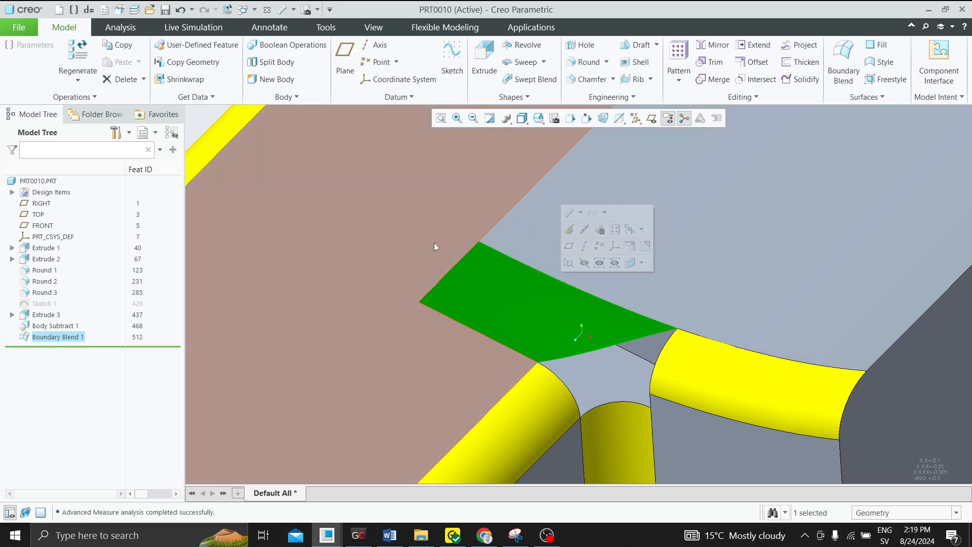
pyautogui.click(433, 242)
pyautogui.click(503, 195)
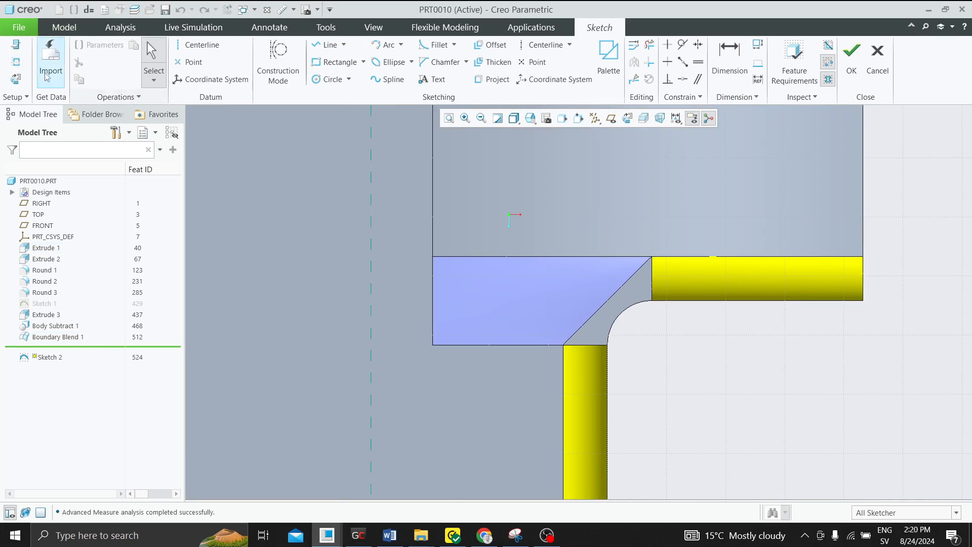
# - Add two perpendicular Body Subtract 1 pocket walls as sketch references and place a point at their intersection outside the inner corner
pyautogui.click(16, 62)
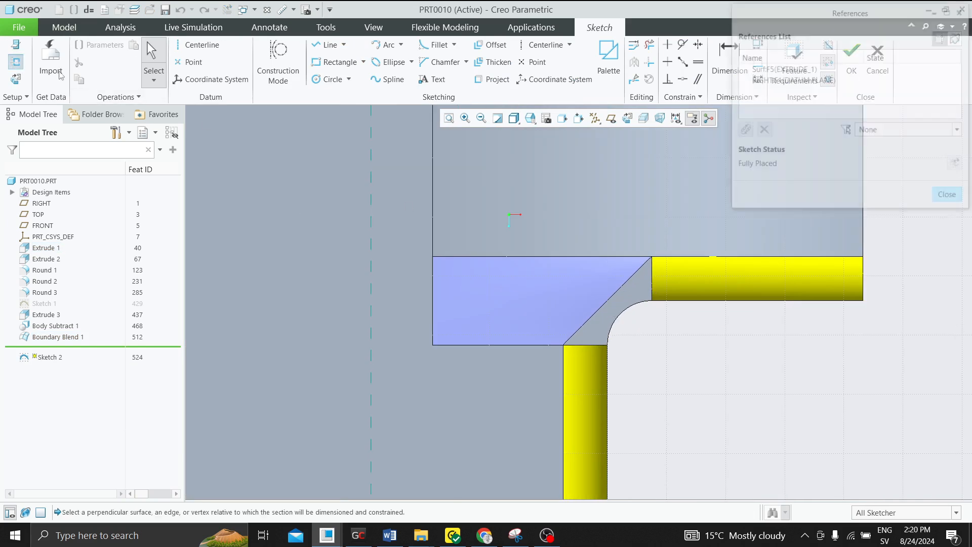
pyautogui.click(653, 279)
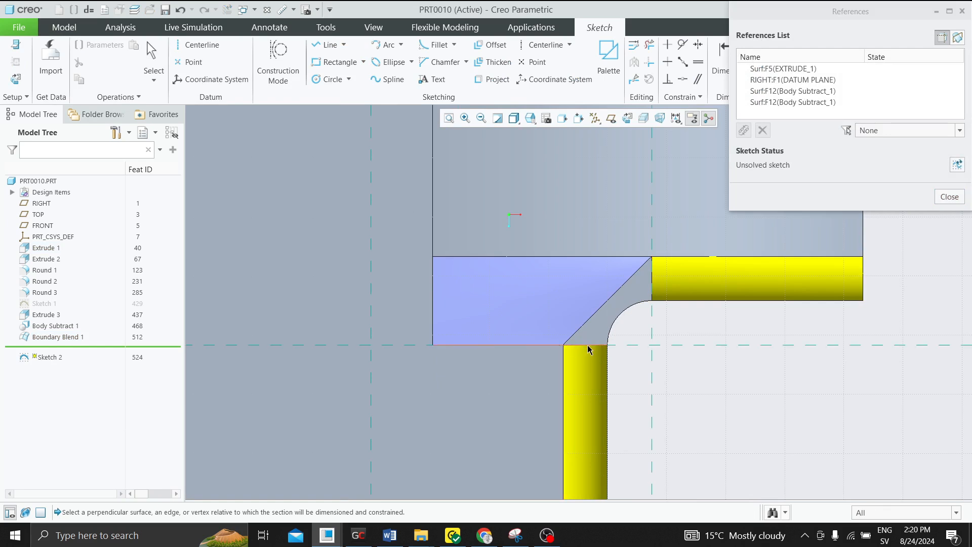
pyautogui.click(528, 63)
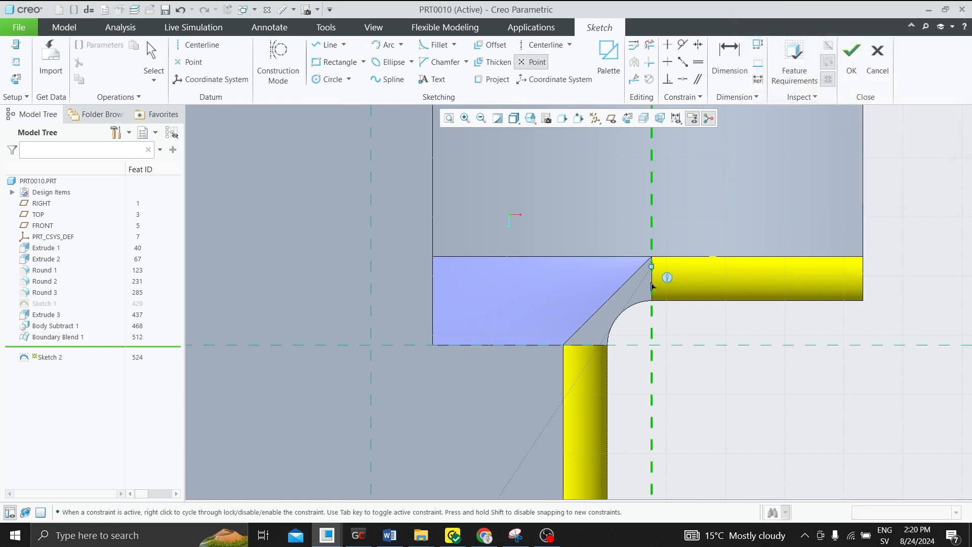
pyautogui.click(651, 344)
pyautogui.middleClick(772, 344)
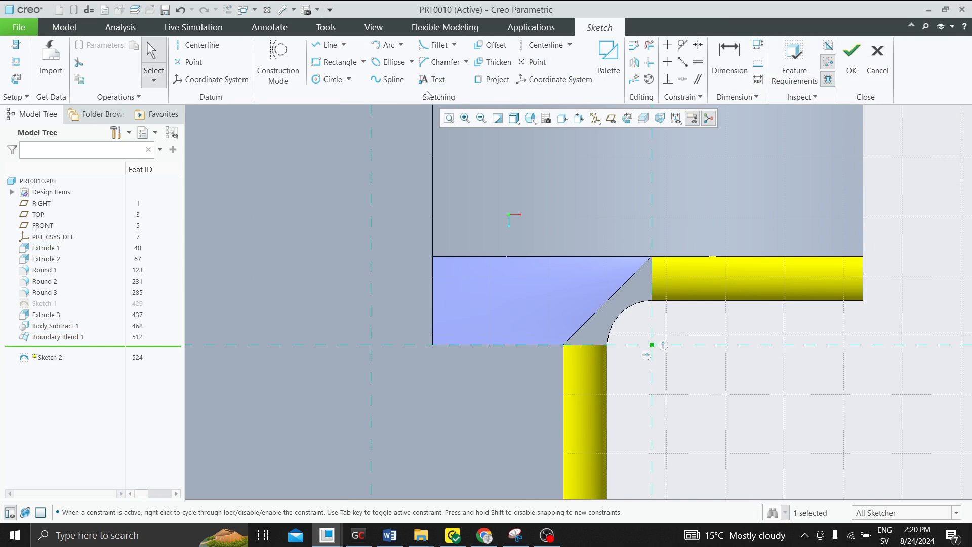
# - Sketch an arc between the ends of the blend's diagonal edge, centred on the reference point, and finish the sketch
pyautogui.click(373, 45)
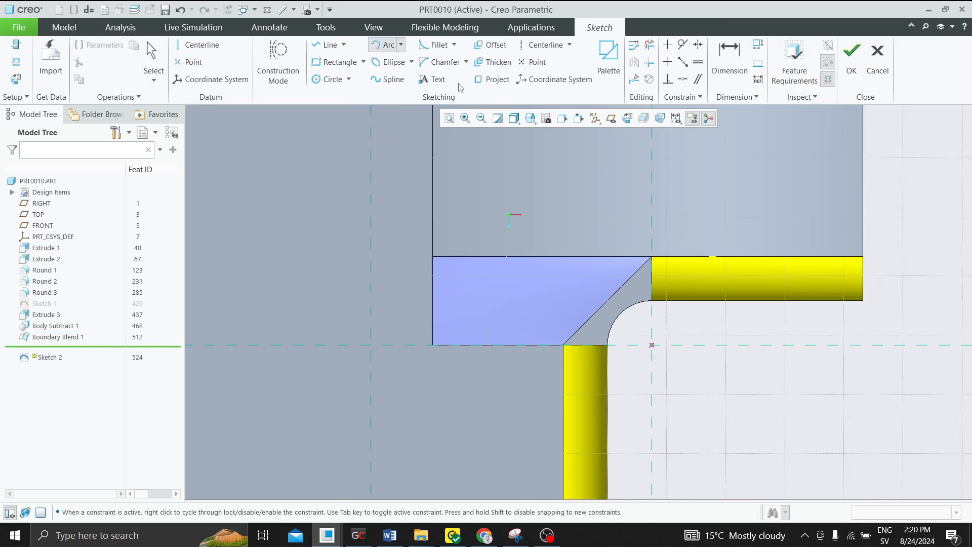
pyautogui.click(562, 346)
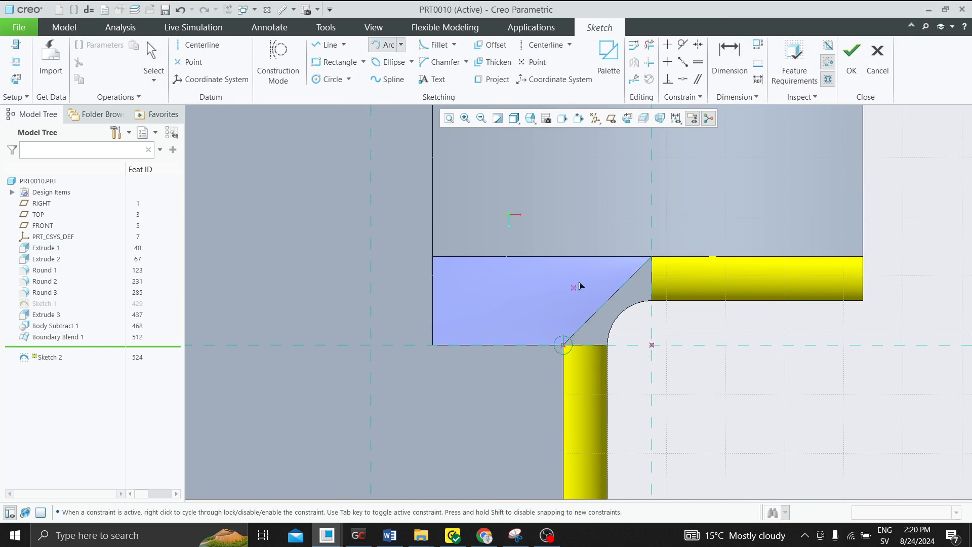
pyautogui.click(611, 277)
pyautogui.middleClick(613, 281)
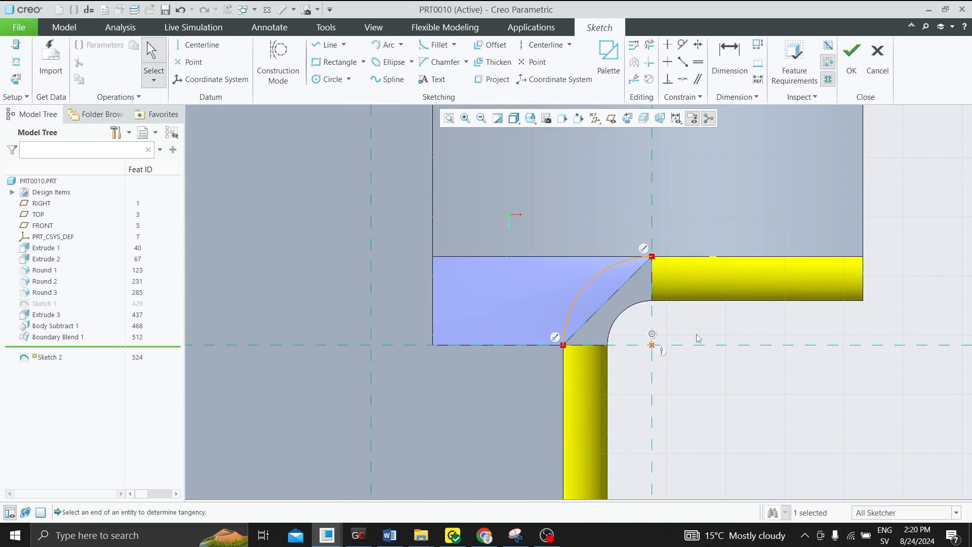
pyautogui.scroll(3, 673, 349)
pyautogui.scroll(-2, 636, 322)
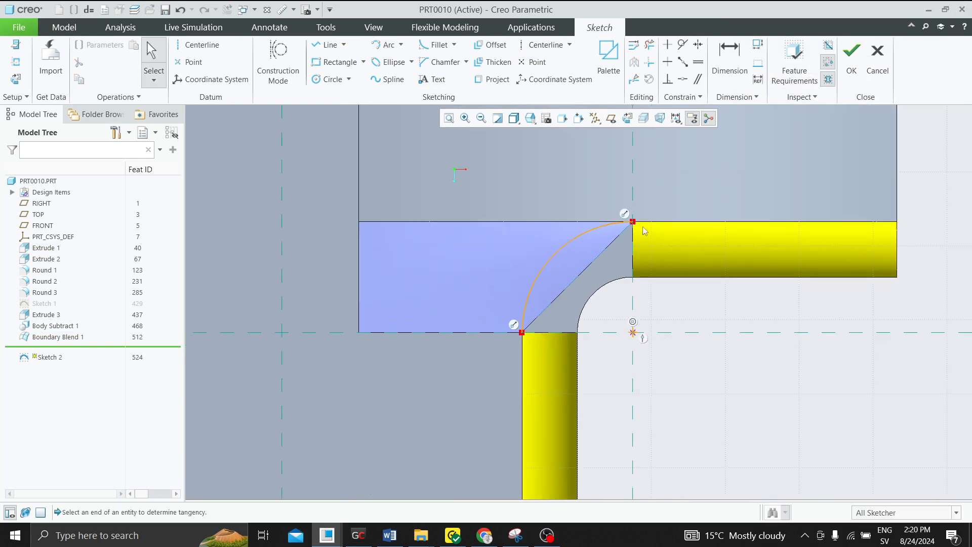
pyautogui.click(863, 65)
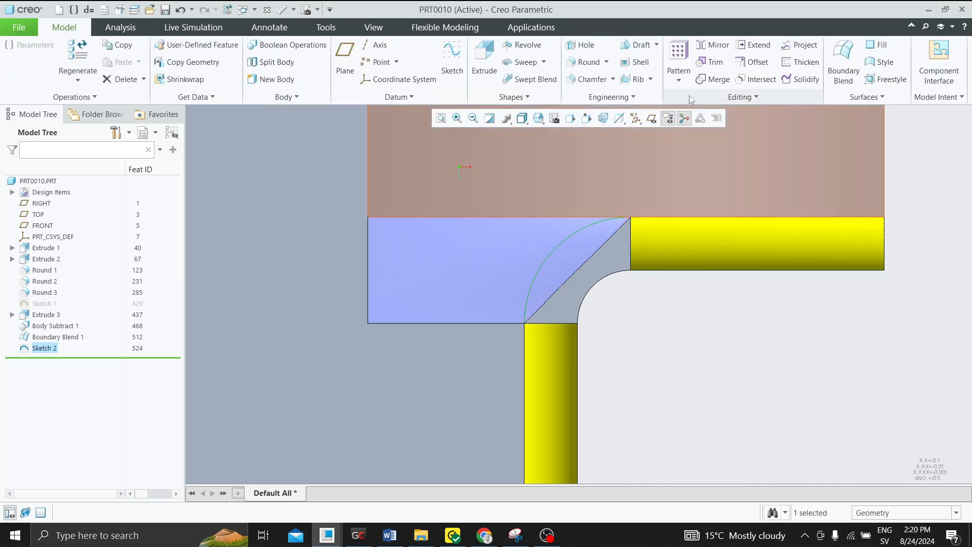
# - Project the arc sketch onto the boundary blend surface, along the direction of the flat Extrude 1 surface
pyautogui.click(806, 45)
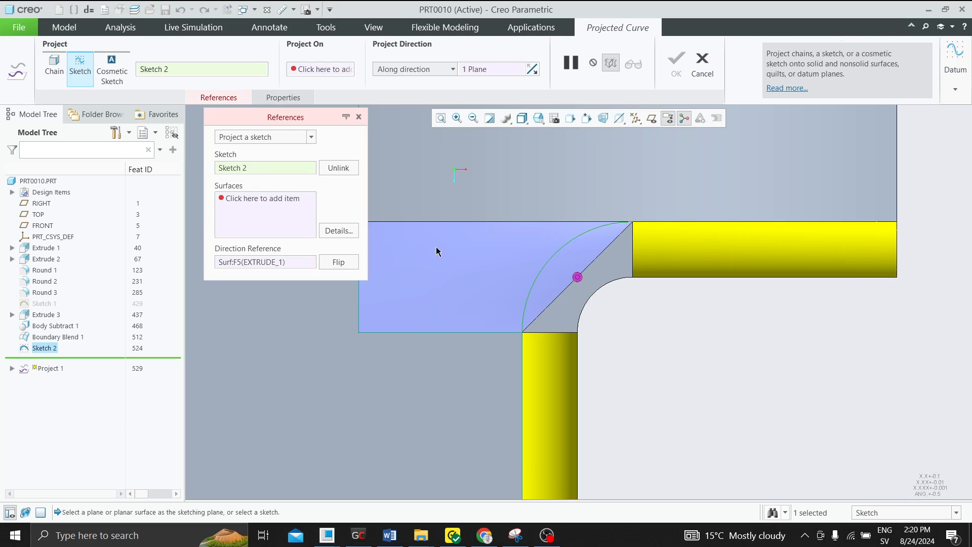
pyautogui.click(291, 232)
pyautogui.click(437, 276)
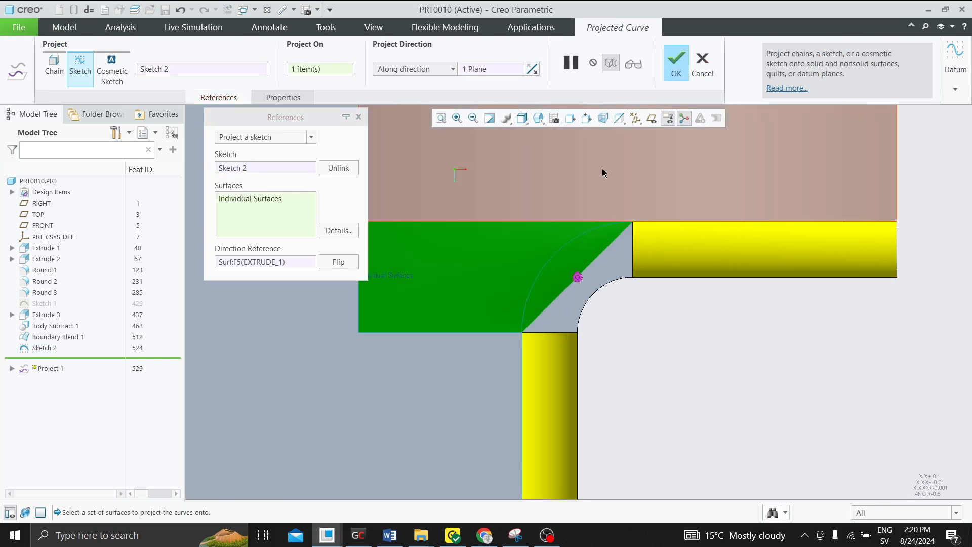
pyautogui.click(682, 66)
# - Trim the boundary blend quilt with the projected arc, using the Quilt trim type and keeping the side away from the corner
pyautogui.click(710, 63)
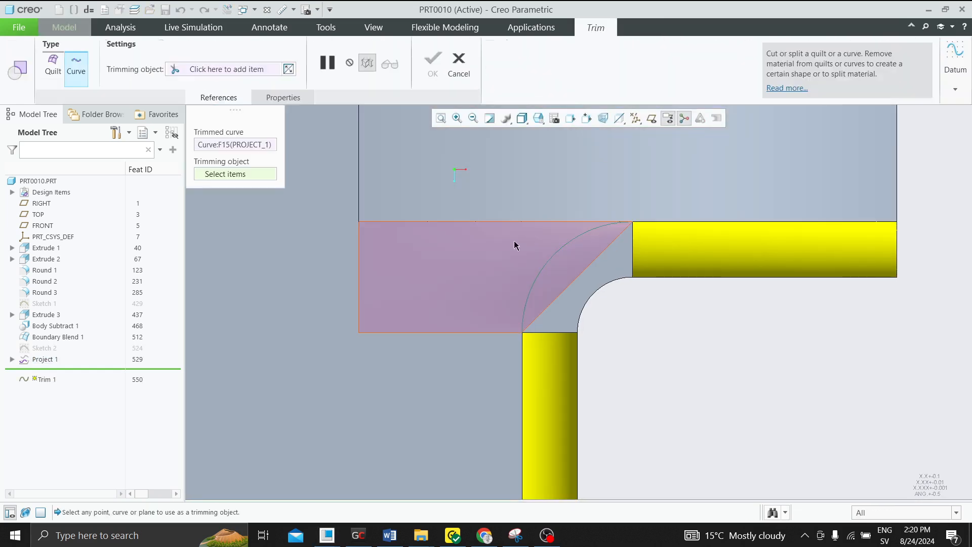
pyautogui.click(439, 238)
pyautogui.click(53, 72)
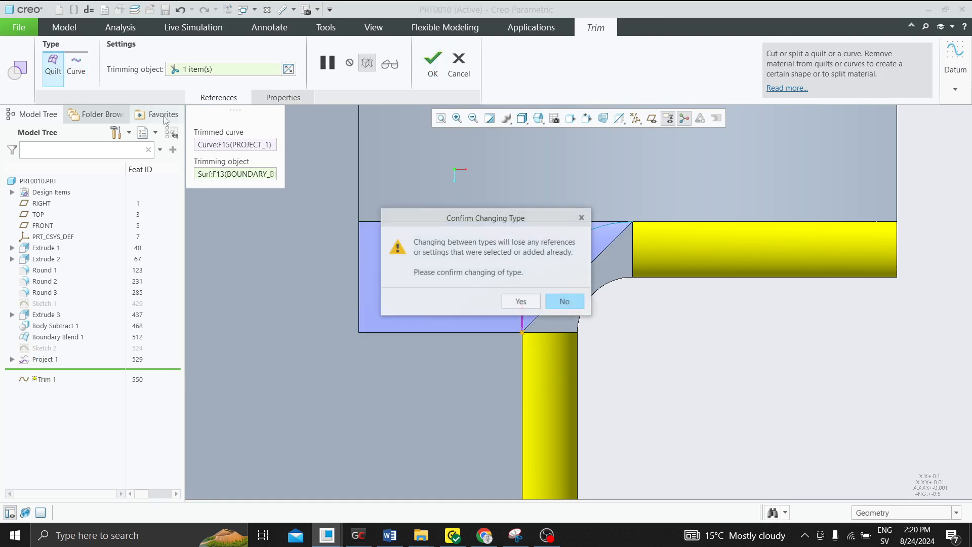
pyautogui.click(510, 302)
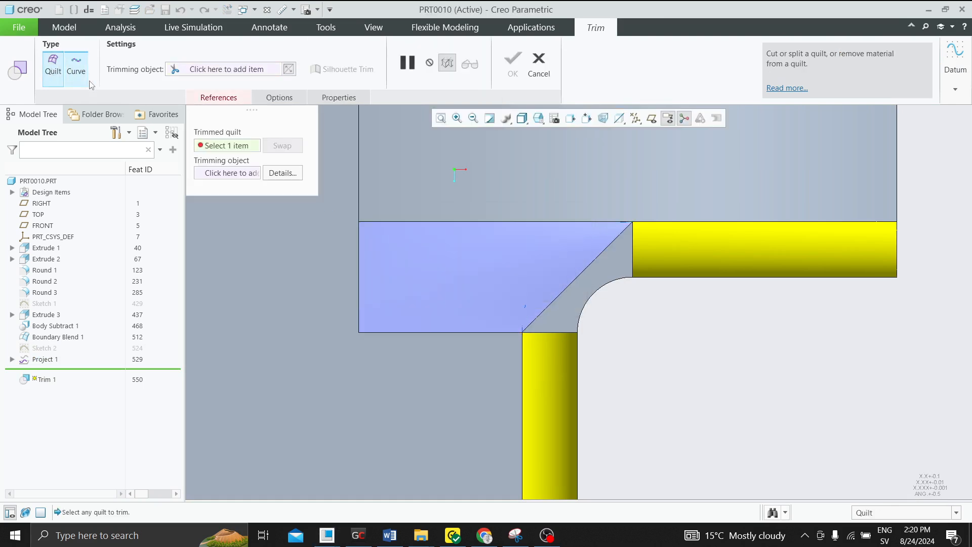
pyautogui.click(448, 271)
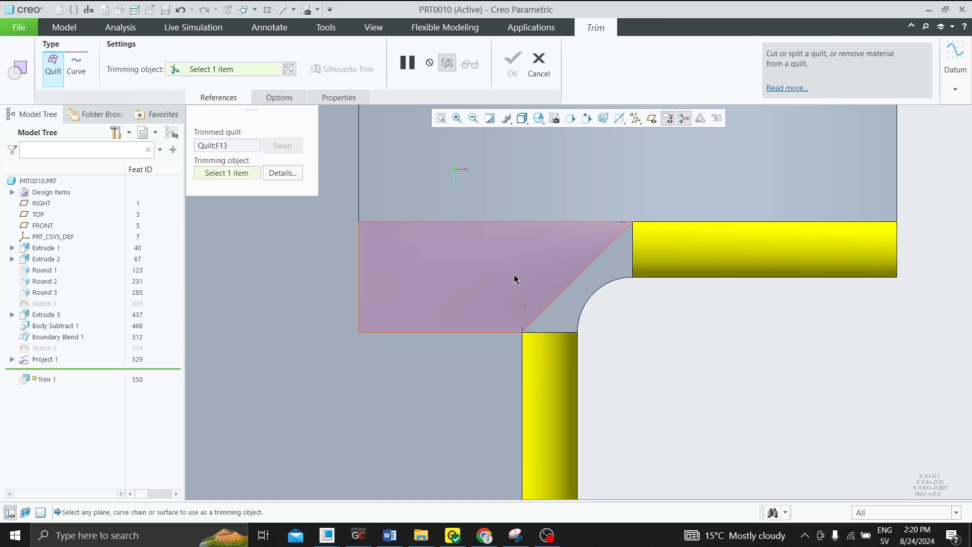
pyautogui.click(567, 247)
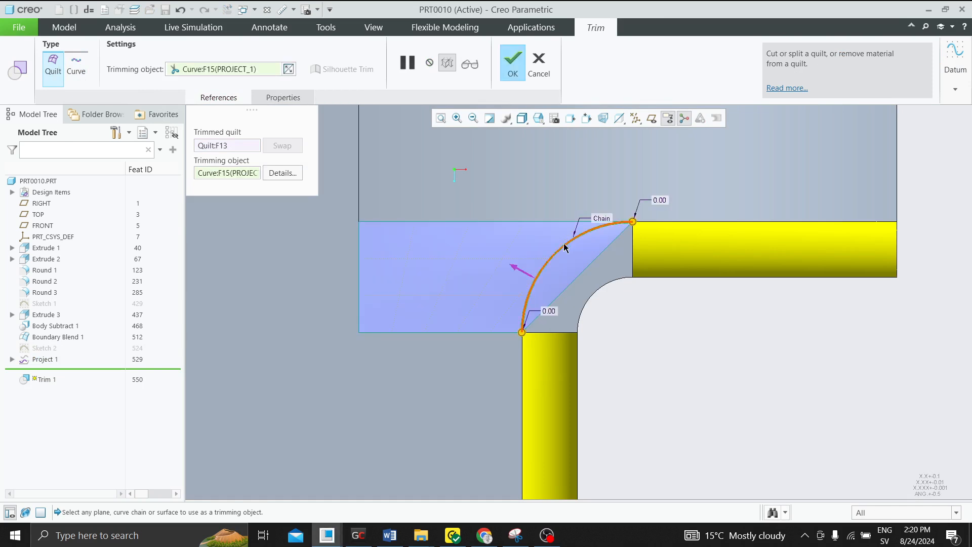
pyautogui.click(508, 65)
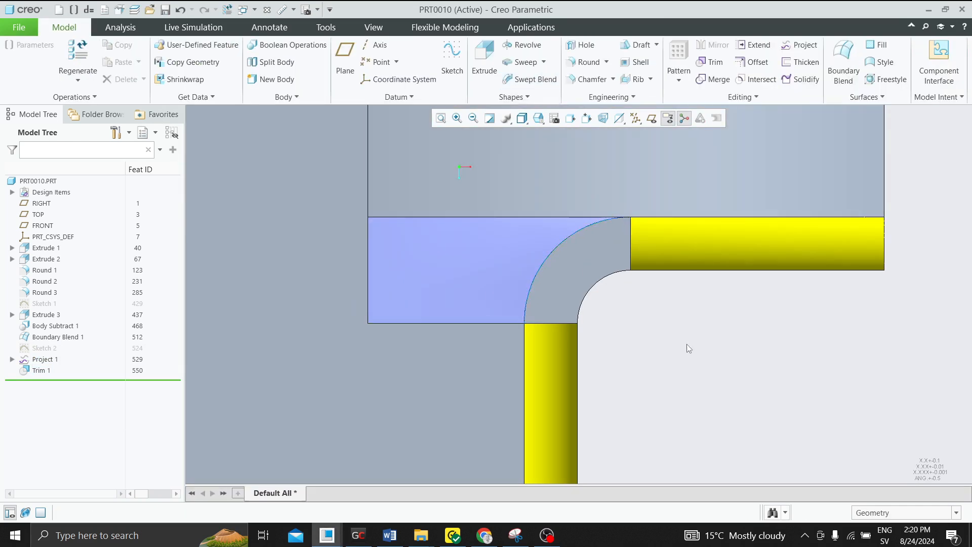
# - Start a Boundary Blend with the trimmed quilt's arc edge and the vertical round's upper edge as its first-direction chains
pyautogui.moveTo(686, 348); pyautogui.dragTo(662, 268, button='middle')
pyautogui.scroll(-3, 572, 237)
pyautogui.scroll(-3, 663, 269)
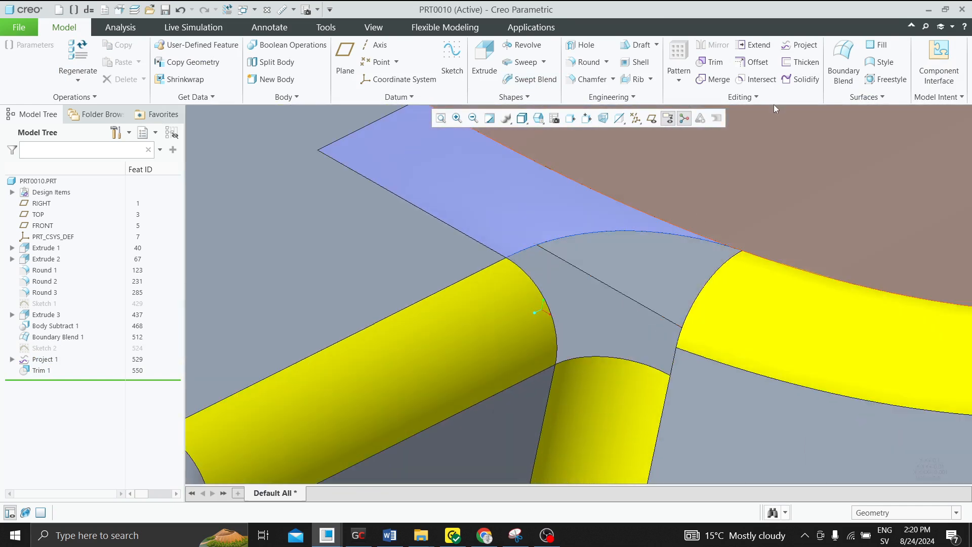
pyautogui.scroll(3, 524, 257)
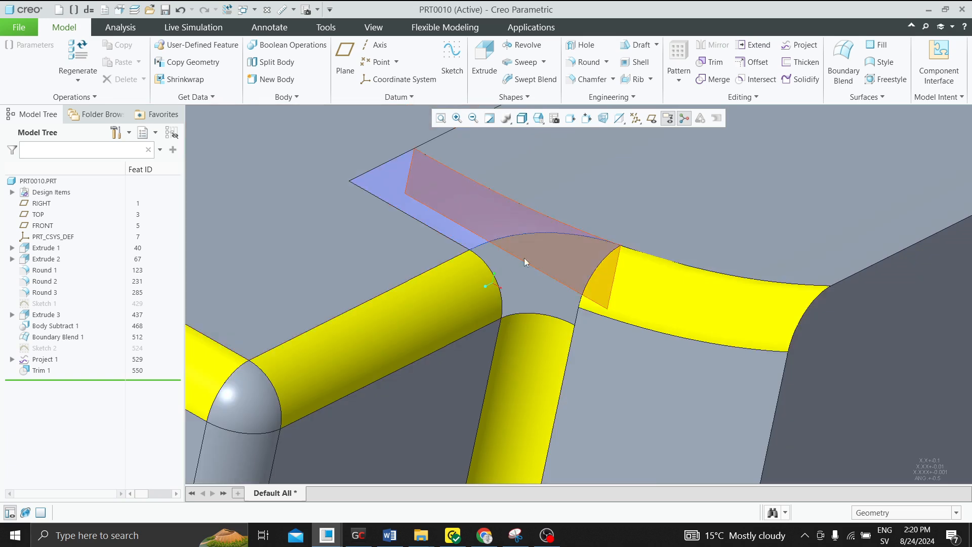
pyautogui.moveTo(524, 257); pyautogui.dragTo(493, 282, button='middle')
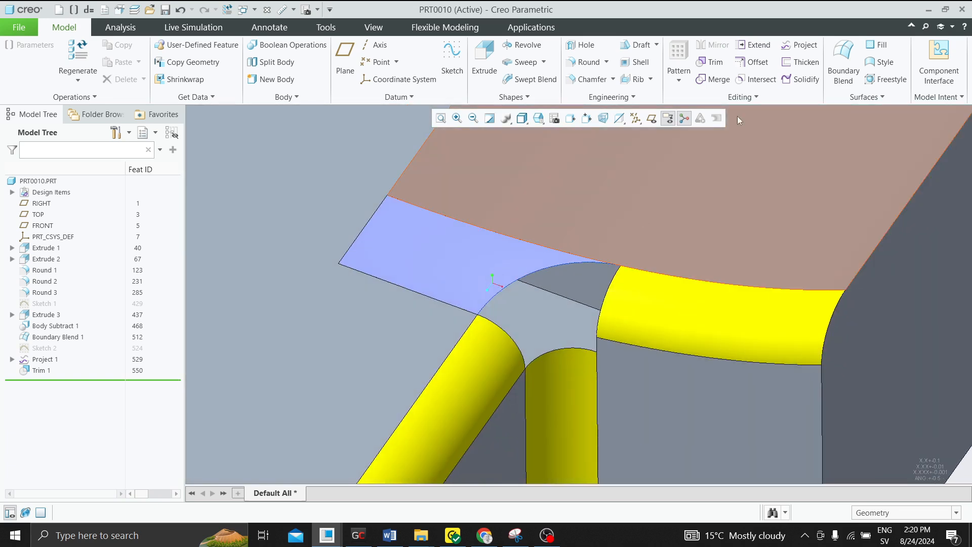
pyautogui.click(843, 60)
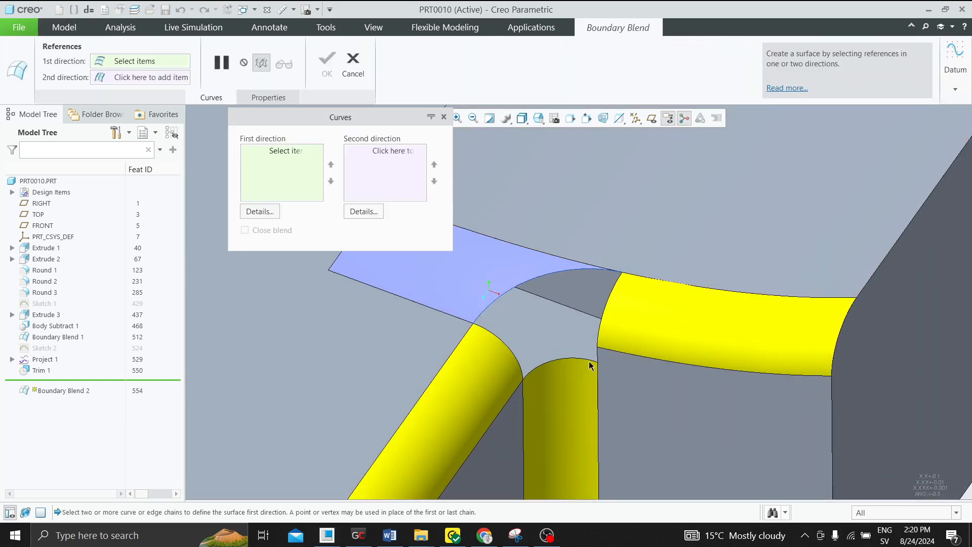
pyautogui.scroll(-3, 590, 365)
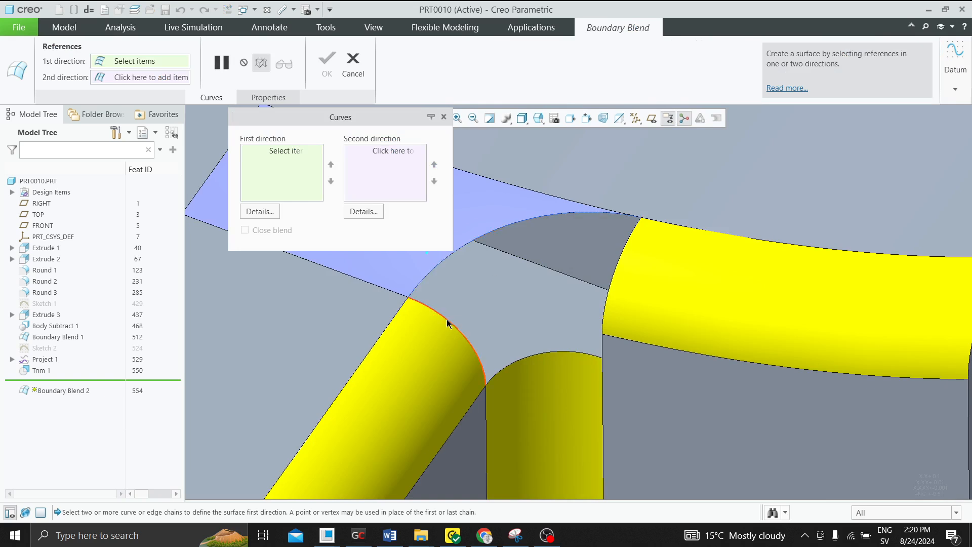
pyautogui.click(509, 223)
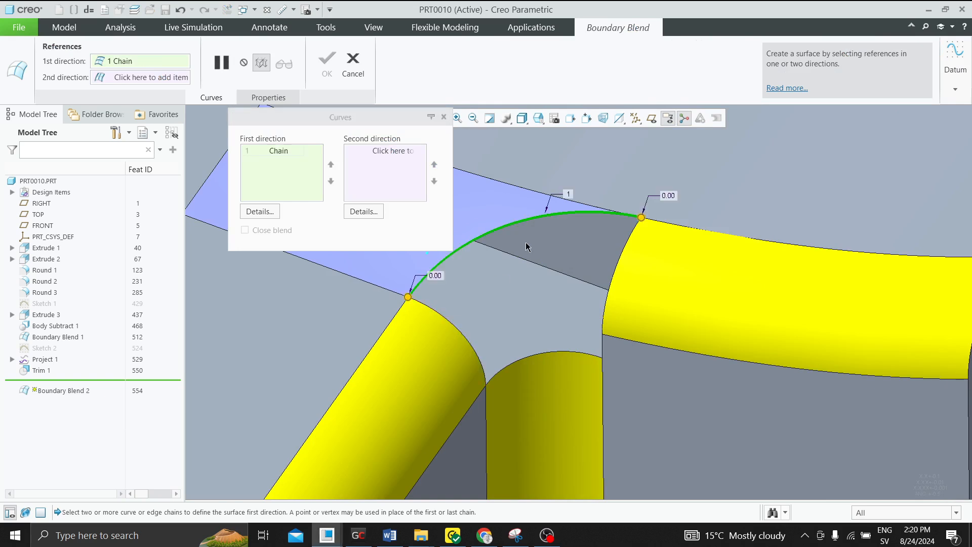
pyautogui.keyDown('ctrl'); pyautogui.click(544, 351); pyautogui.keyUp('ctrl')
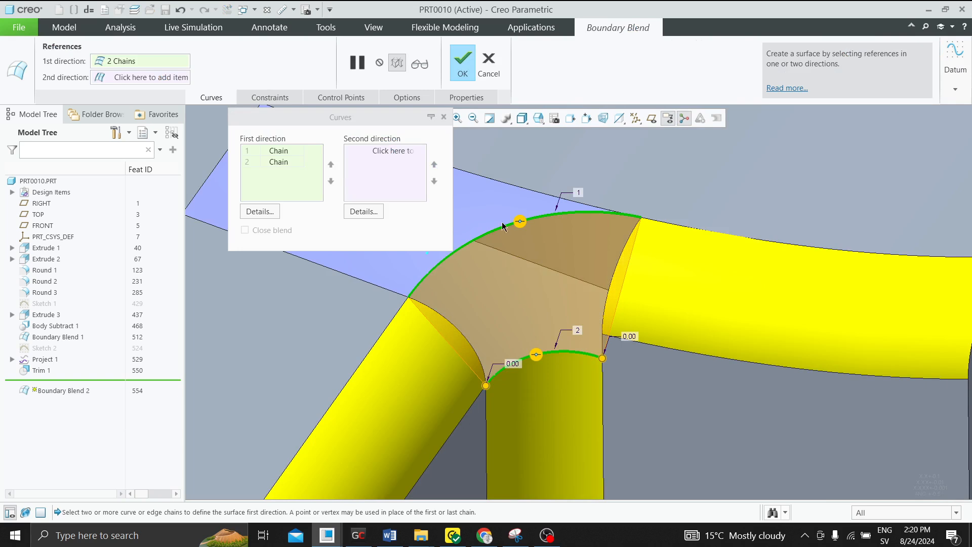
# - Set the boundary condition to Tangent at both the arc edge and the vertical round's edge of the new blend
pyautogui.rightClick(521, 225)
pyautogui.click(544, 244)
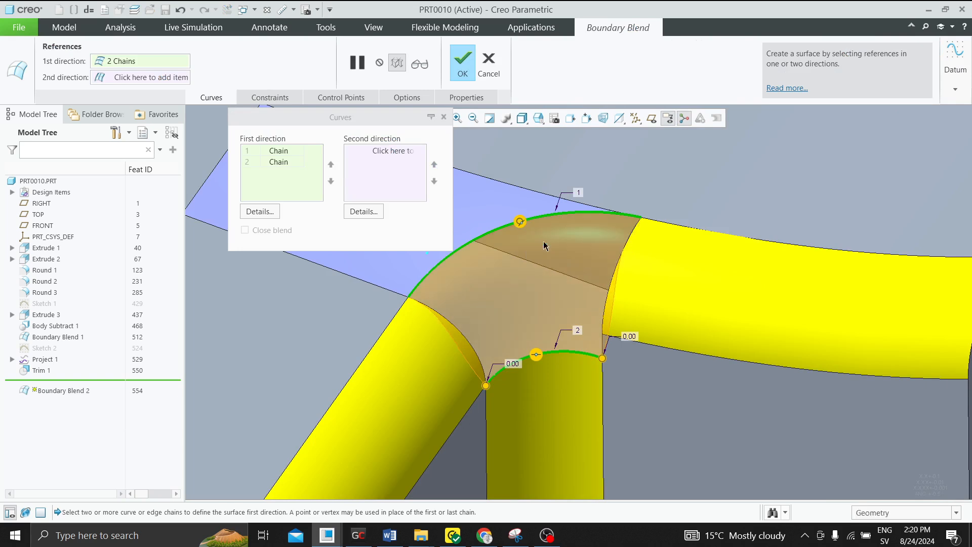
pyautogui.rightClick(538, 356)
pyautogui.click(559, 369)
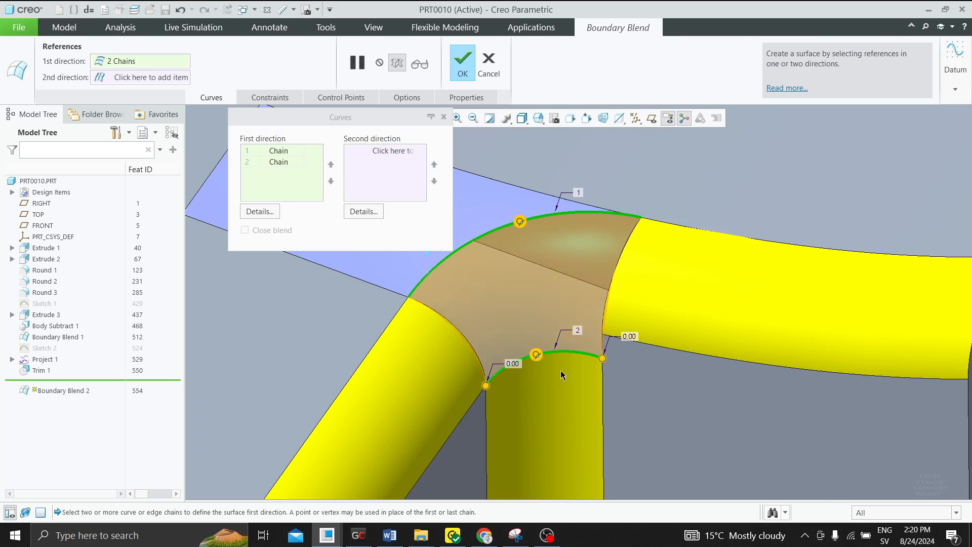
# - Add the upper-left and right rounds' end edges as the blend's two second-direction chains, extending the right one down to the vertical round
pyautogui.scroll(2, 549, 334)
pyautogui.moveTo(549, 334); pyautogui.dragTo(532, 303, button='middle')
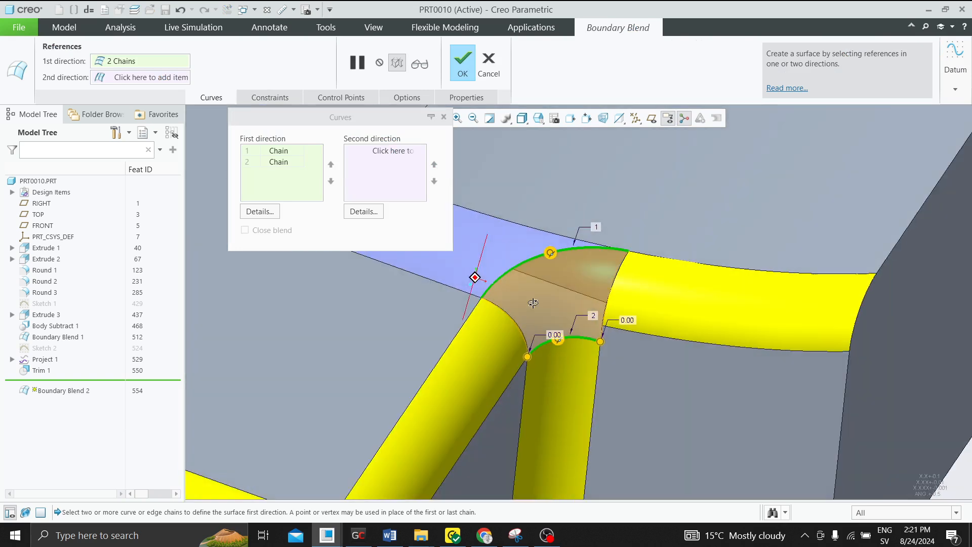
pyautogui.click(373, 167)
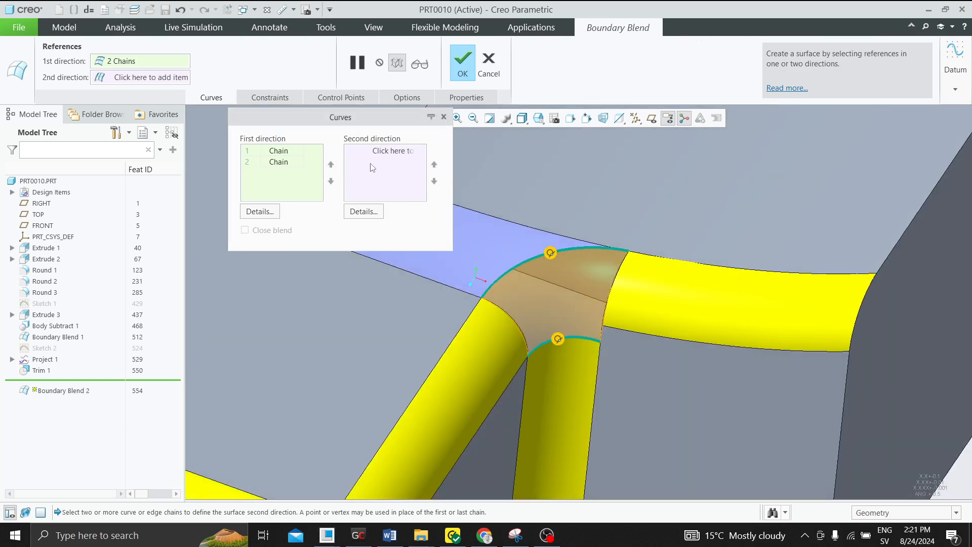
pyautogui.click(510, 318)
pyautogui.scroll(3, 562, 326)
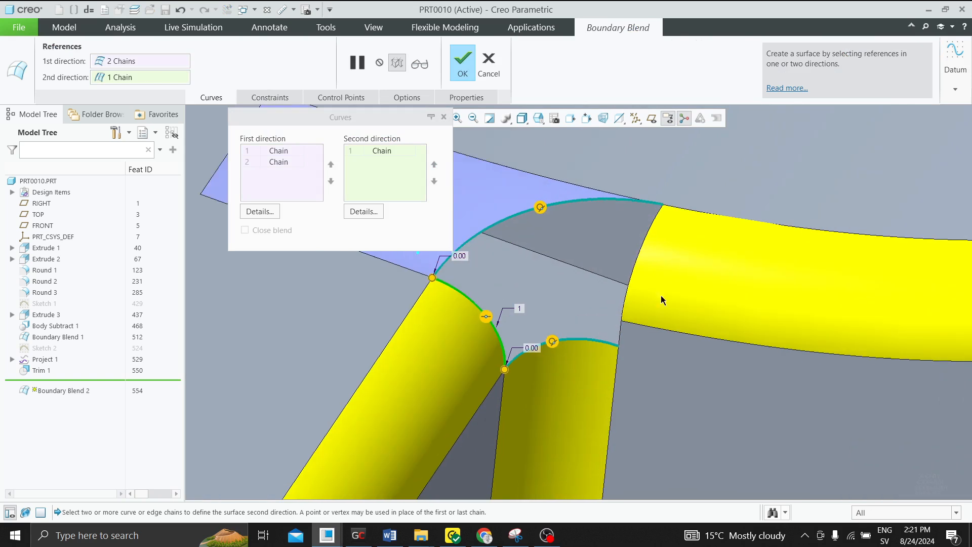
pyautogui.click(644, 243)
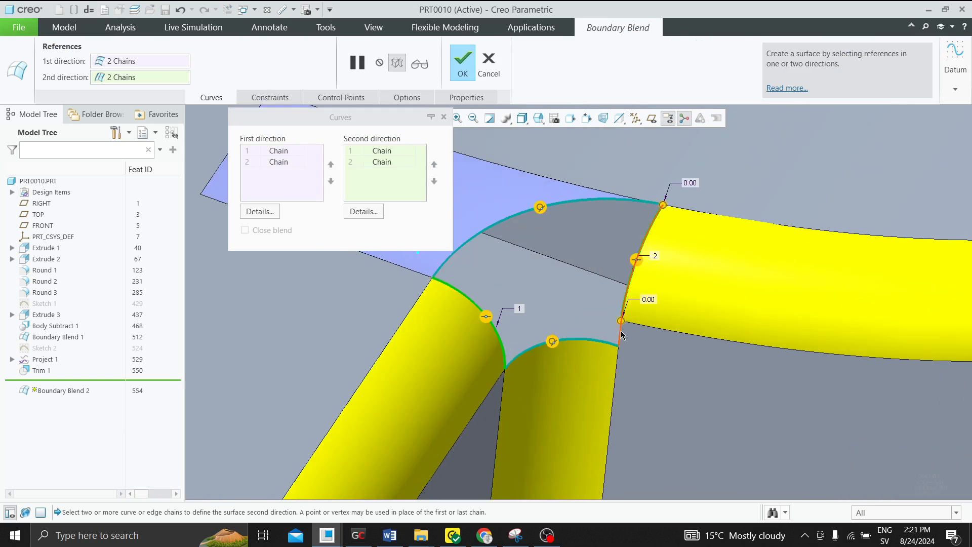
# - Set the boundary condition to Tangent at both second-direction chains of the blend
pyautogui.rightClick(485, 318)
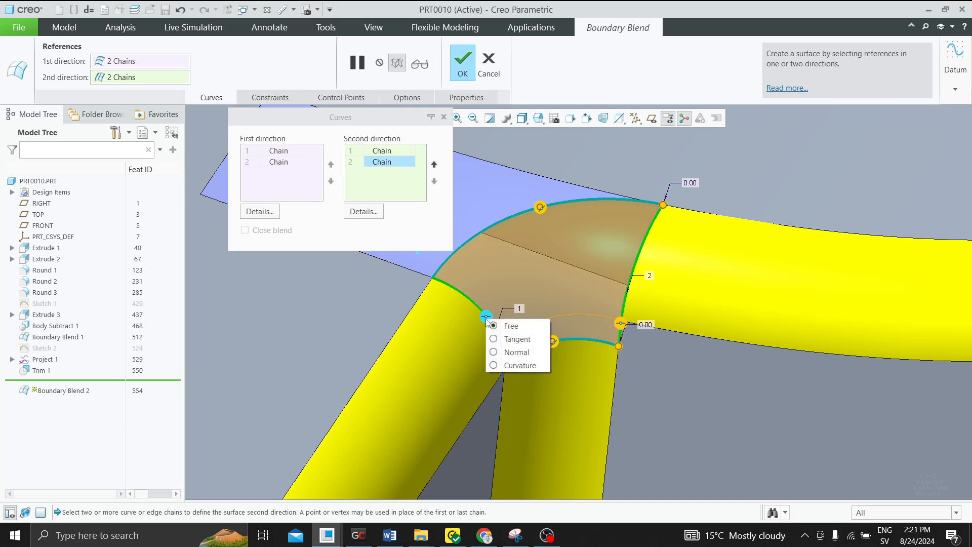
pyautogui.click(517, 339)
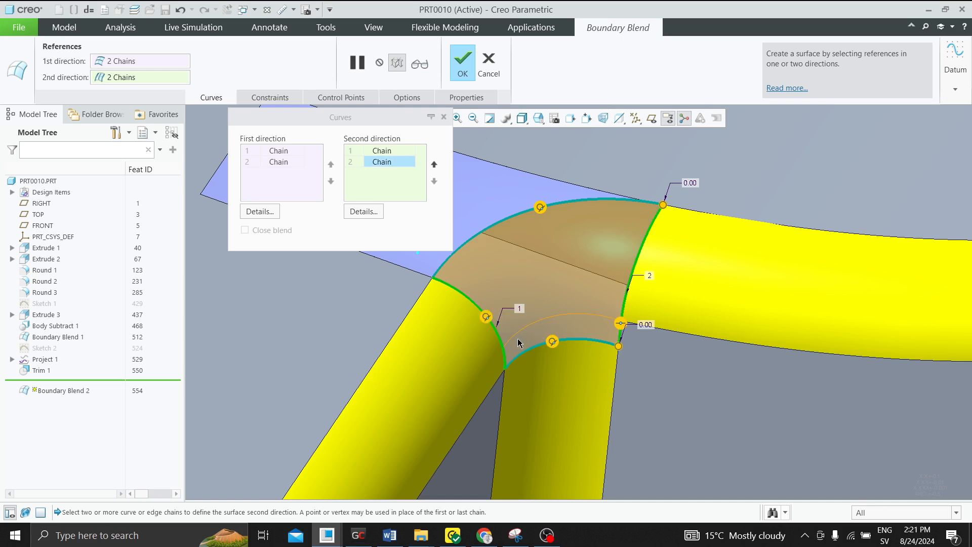
pyautogui.rightClick(621, 324)
pyautogui.click(660, 345)
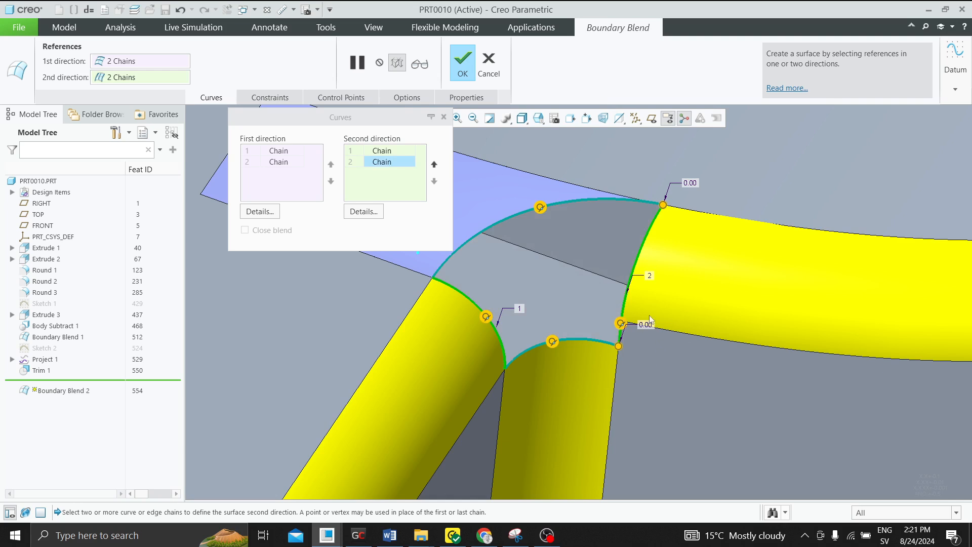
# - Set the Direction 2 last chain's tangency references to the Round 2 surface and the Extrude 2 wall, and complete the boundary blend
pyautogui.click(272, 99)
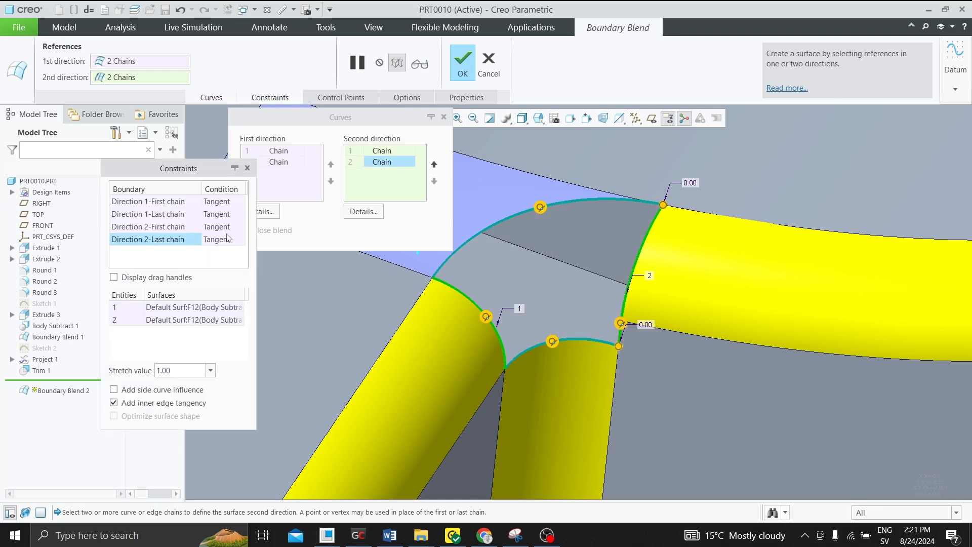
pyautogui.click(208, 308)
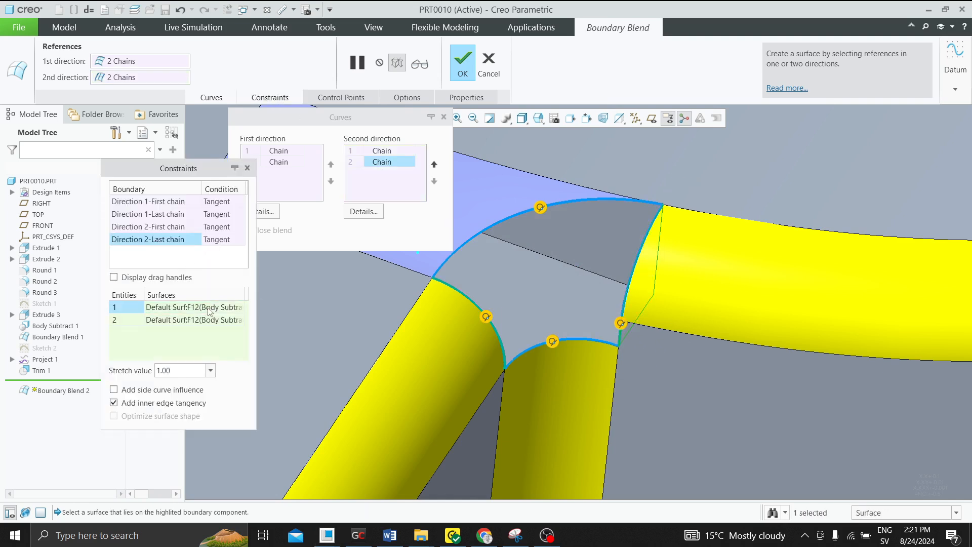
pyautogui.scroll(2, 694, 317)
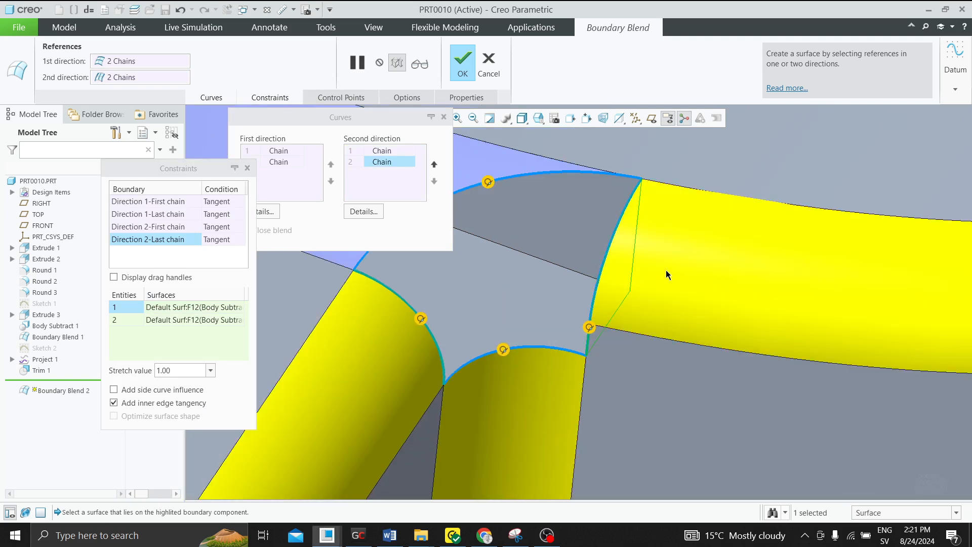
pyautogui.click(666, 273)
pyautogui.click(643, 357)
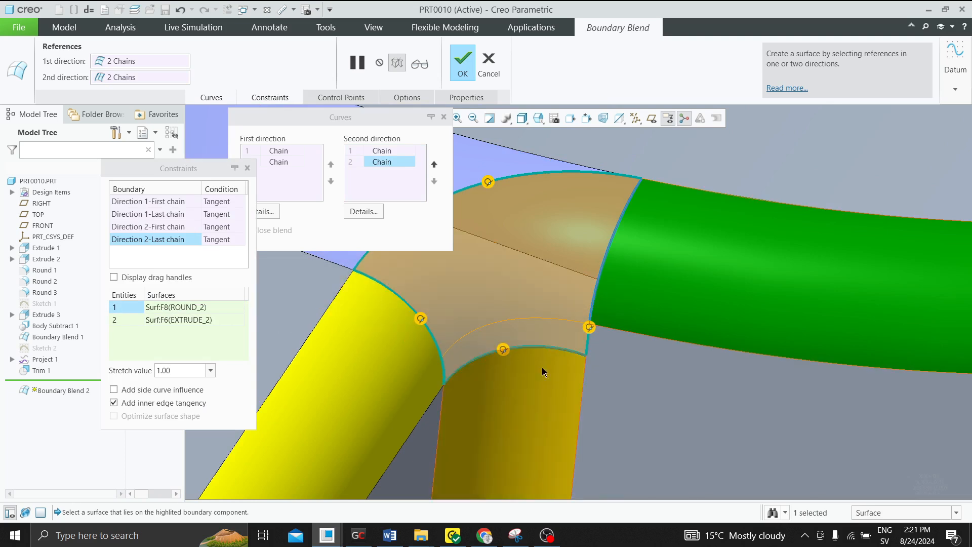
pyautogui.scroll(4, 597, 395)
pyautogui.scroll(-6, 603, 404)
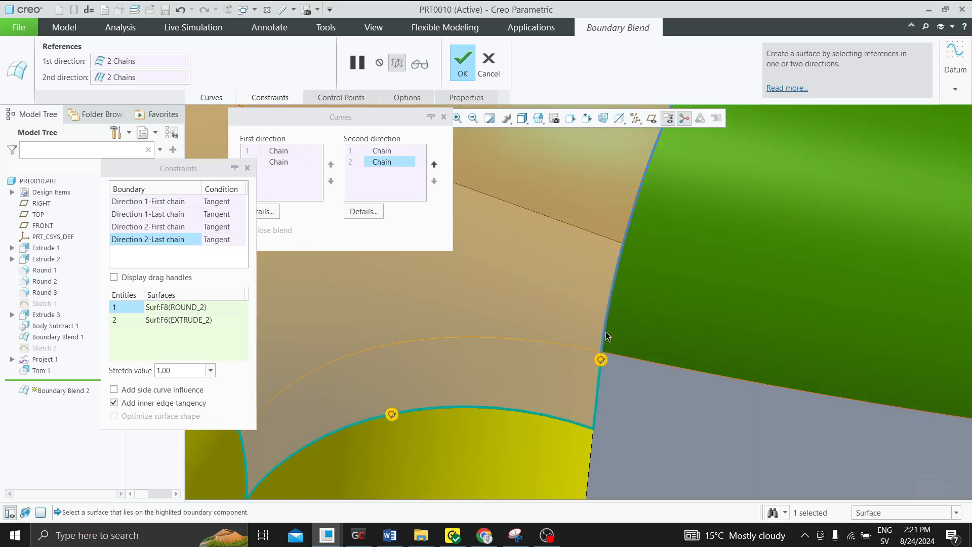
pyautogui.click(462, 65)
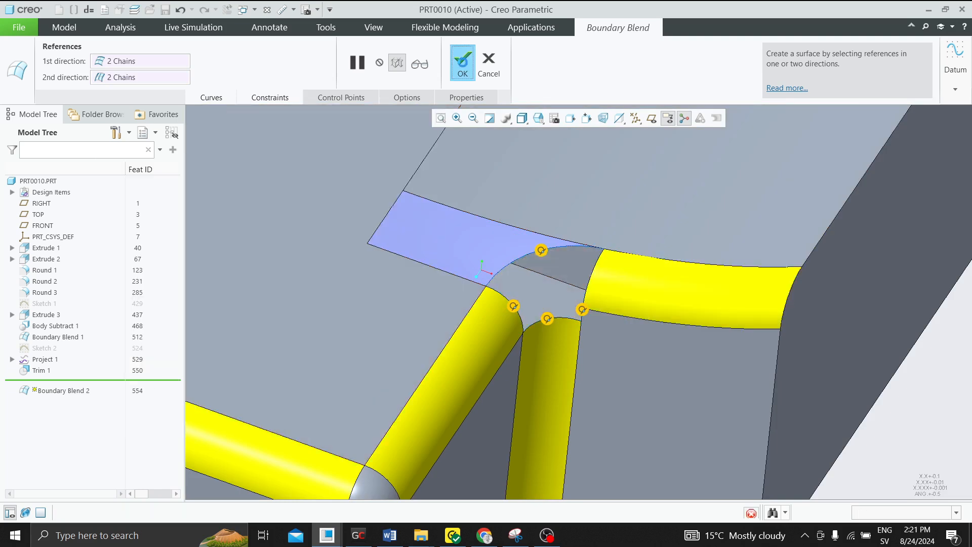
# - Merge the trimmed quilt with the new corner boundary blend quilt
pyautogui.scroll(-4, 657, 293)
pyautogui.moveTo(608, 273); pyautogui.dragTo(522, 249, button='middle')
pyautogui.scroll(4, 466, 197)
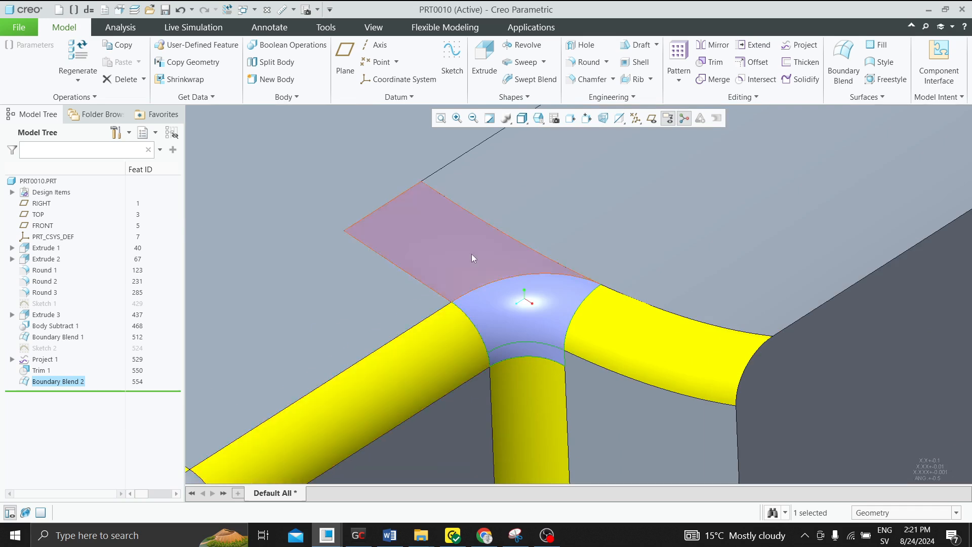
pyautogui.moveTo(496, 309); pyautogui.dragTo(461, 268, button='middle')
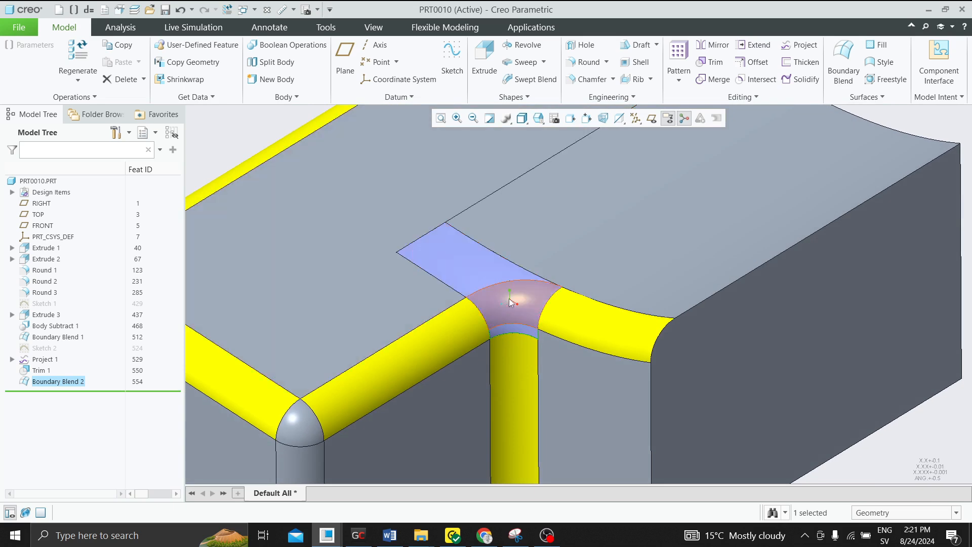
pyautogui.click(713, 79)
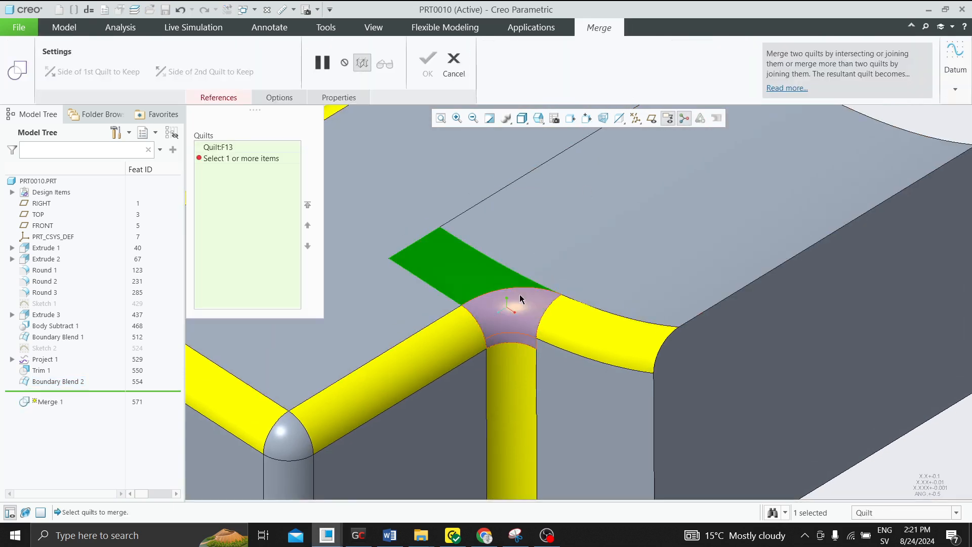
pyautogui.keyDown('ctrl'); pyautogui.click(499, 311); pyautogui.keyUp('ctrl')
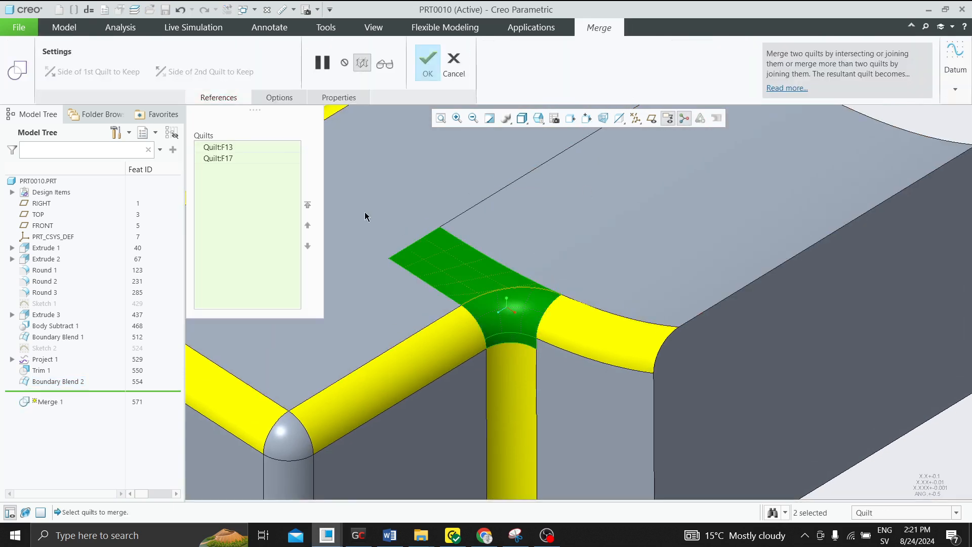
pyautogui.click(427, 63)
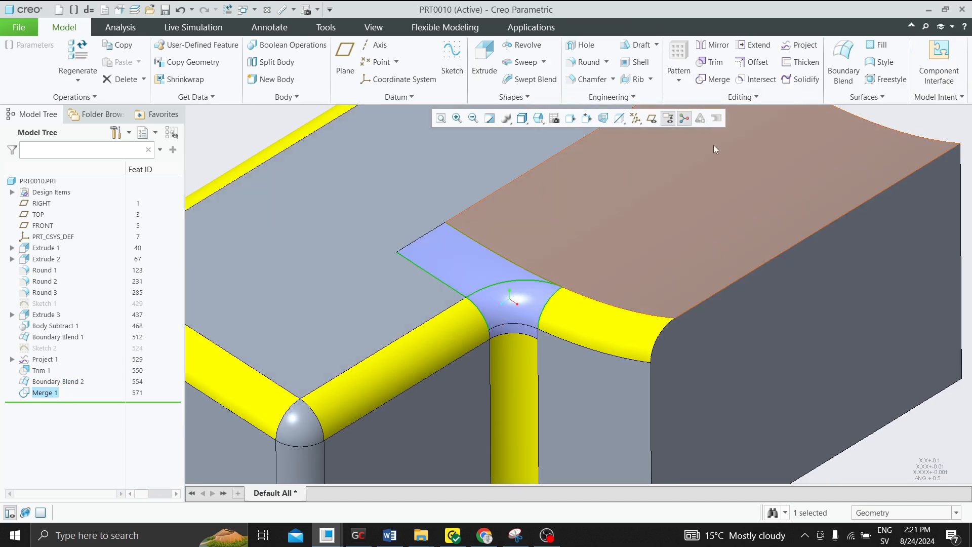
# - Solidify the merged corner quilt into the block's solid body
pyautogui.click(956, 512)
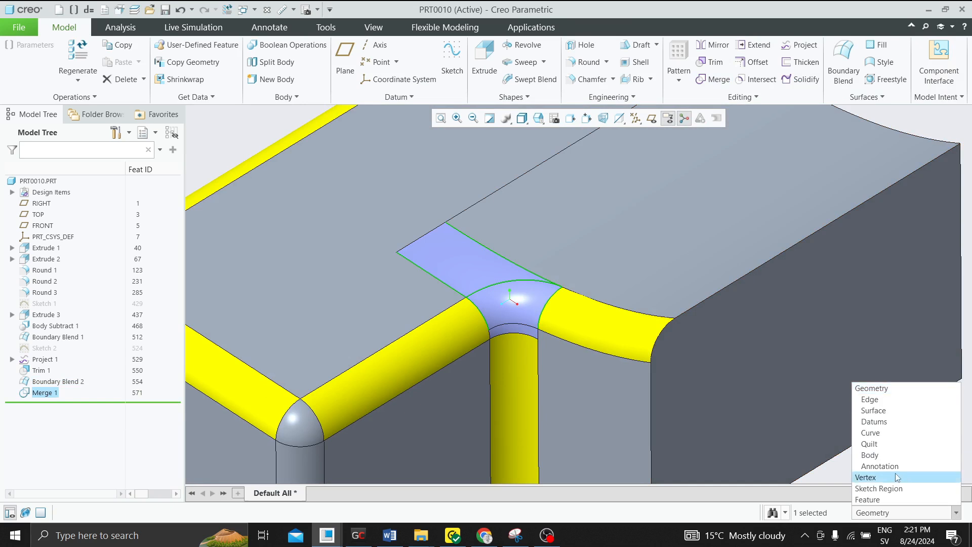
pyautogui.click(881, 443)
pyautogui.click(496, 281)
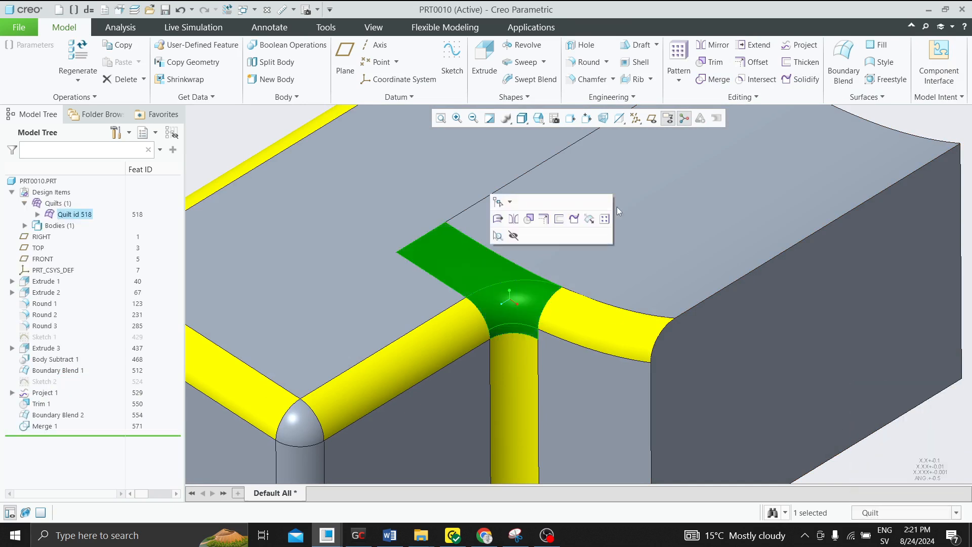
pyautogui.click(801, 79)
pyautogui.click(58, 70)
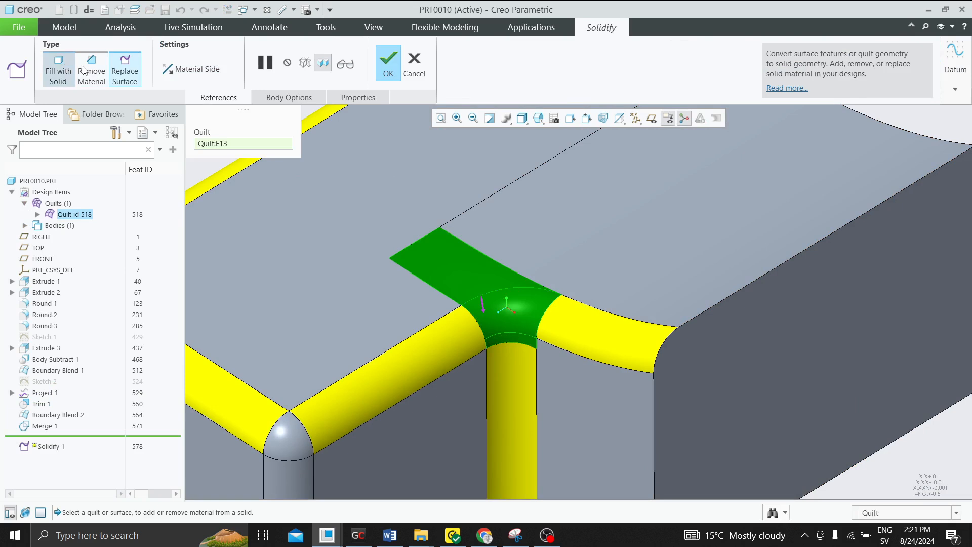
pyautogui.click(387, 60)
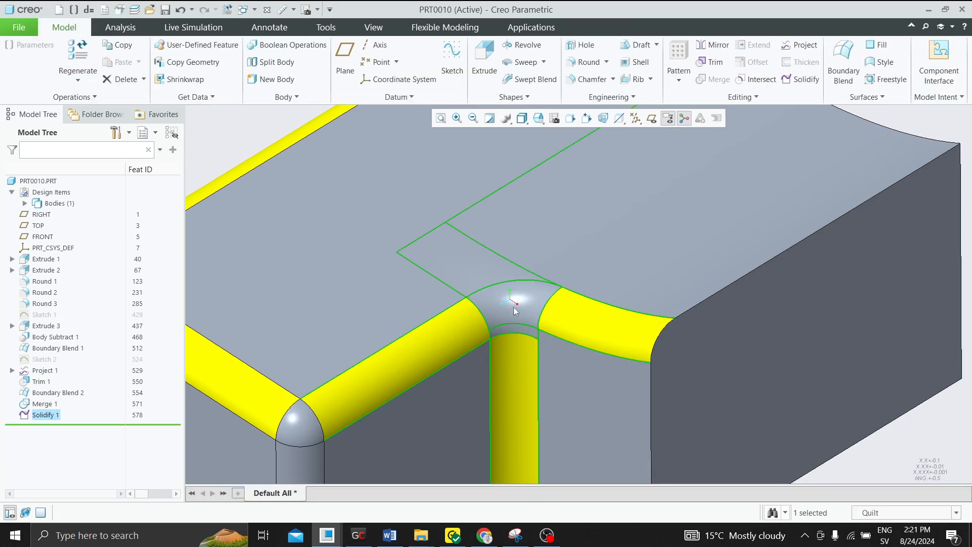
# - Apply the yellow appearance to the two surfaces of the rebuilt corner between the rounds
pyautogui.click(526, 299)
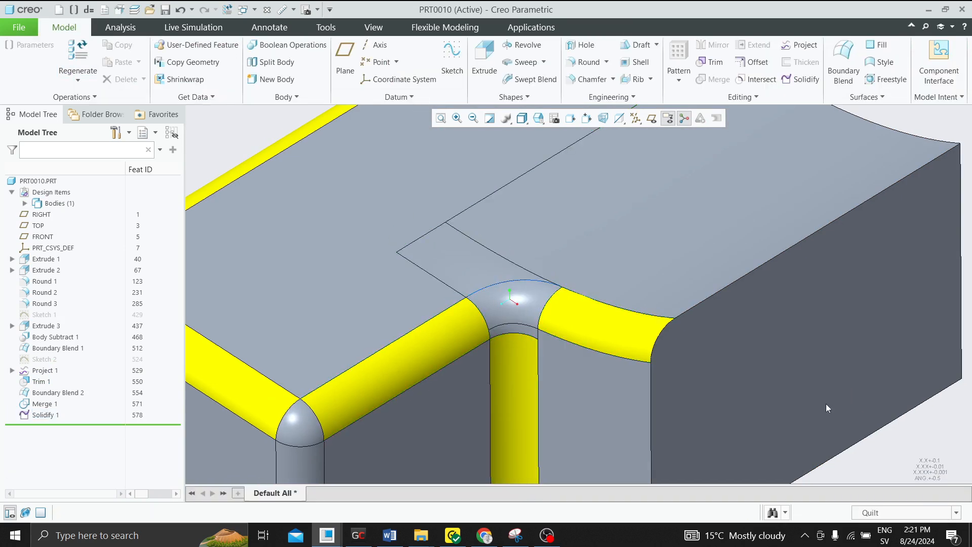
pyautogui.click(881, 511)
pyautogui.click(861, 388)
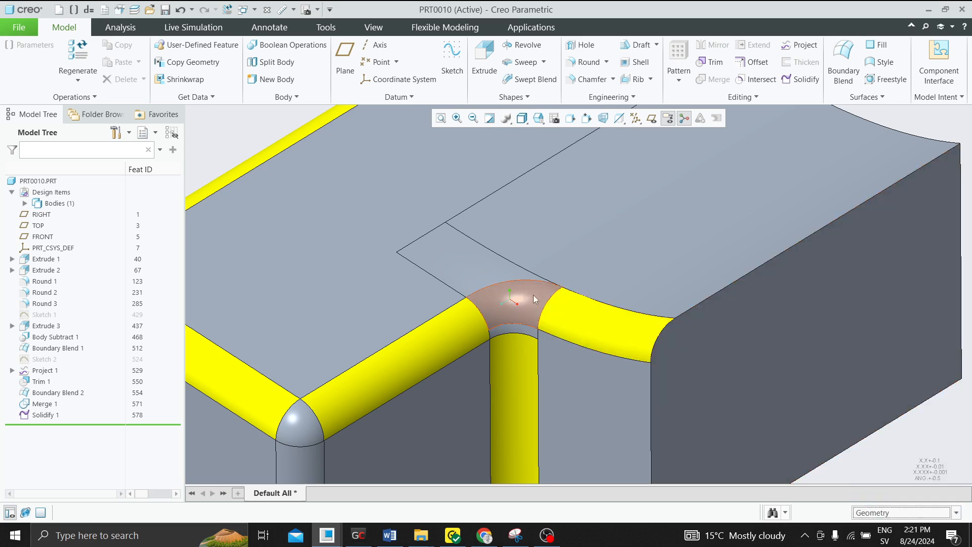
pyautogui.click(524, 300)
pyautogui.scroll(-3, 522, 319)
pyautogui.keyDown('ctrl'); pyautogui.click(515, 312); pyautogui.keyUp('ctrl')
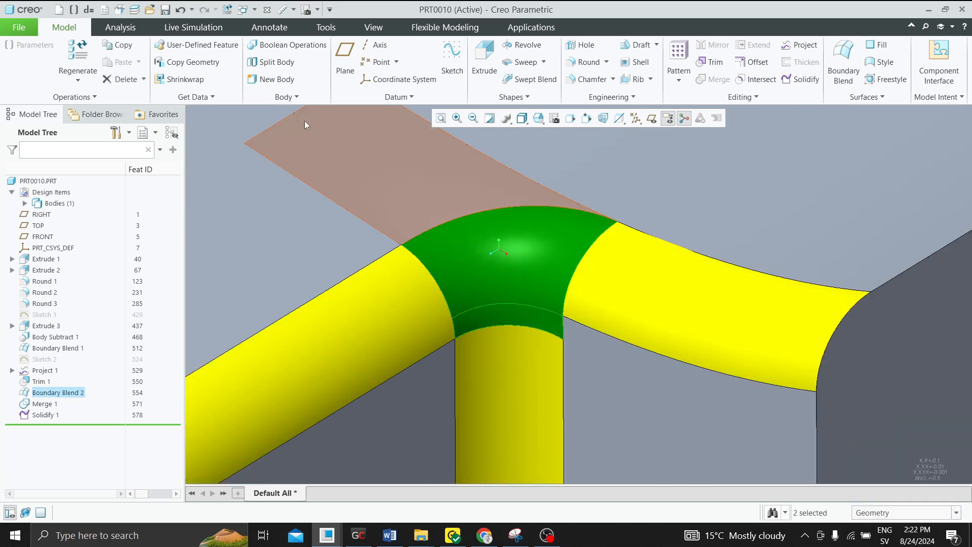
pyautogui.click(374, 27)
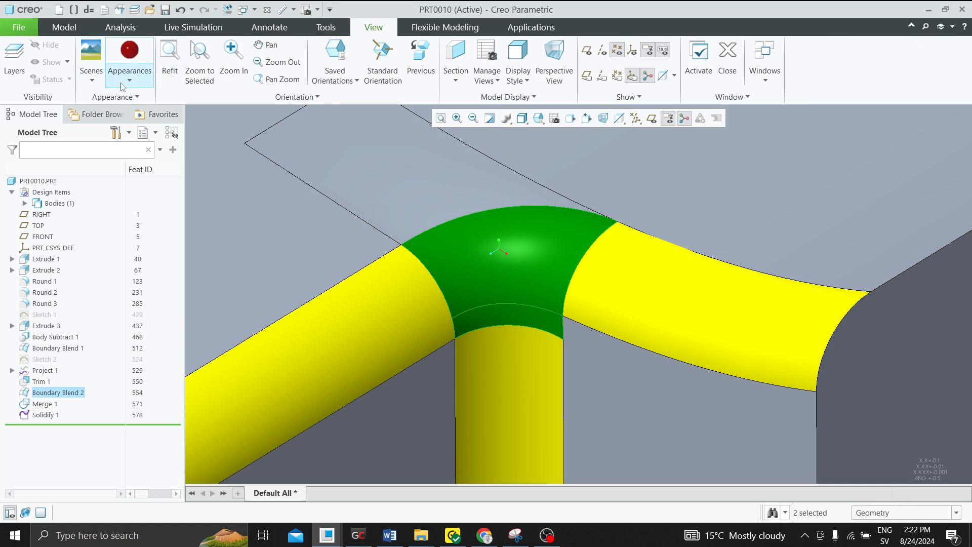
pyautogui.click(129, 61)
pyautogui.click(121, 192)
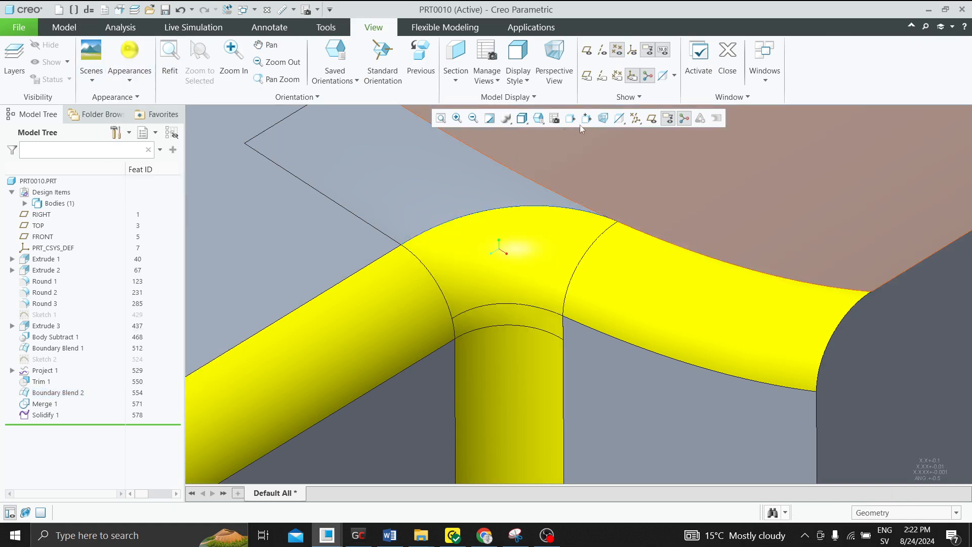
# - Try the Shading With Reflections display style, settle on plain Shading without edges, and inspect the rebuilt corner from several angles
pyautogui.click(523, 122)
pyautogui.click(556, 133)
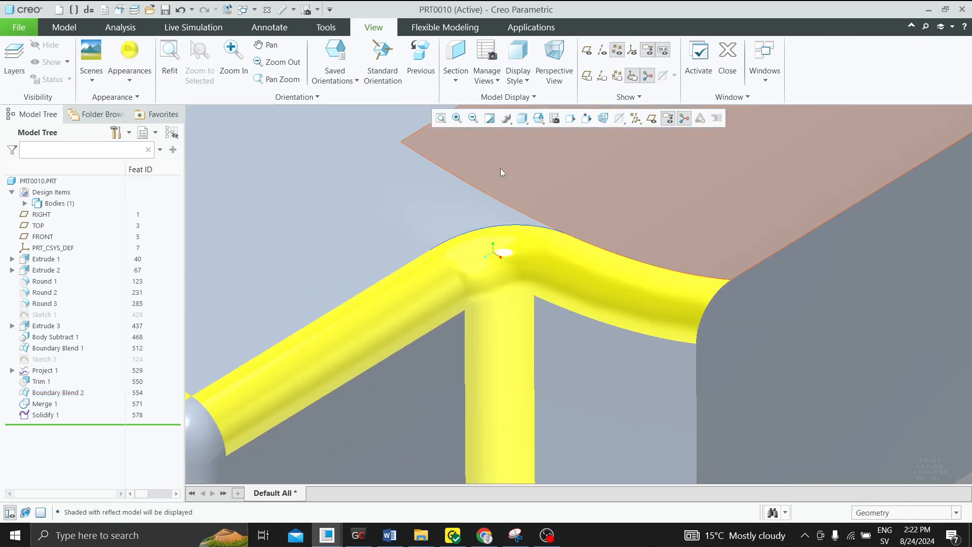
pyautogui.click(524, 121)
pyautogui.click(538, 160)
pyautogui.scroll(6, 488, 242)
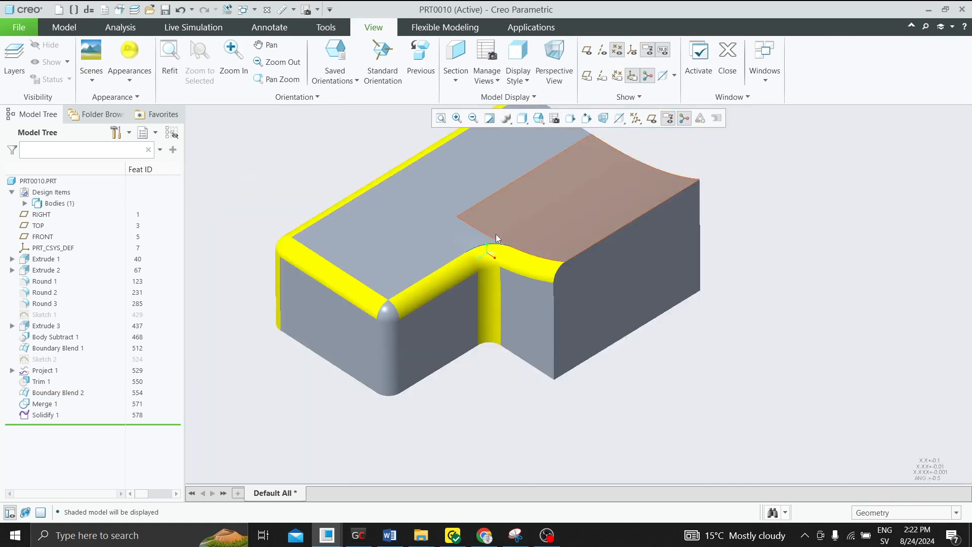
pyautogui.scroll(-5, 496, 235)
pyautogui.moveTo(497, 257)
pyautogui.mouseDown(button='middle')
pyautogui.moveTo(540, 254)
pyautogui.moveTo(516, 232)
pyautogui.mouseUp(button='middle')
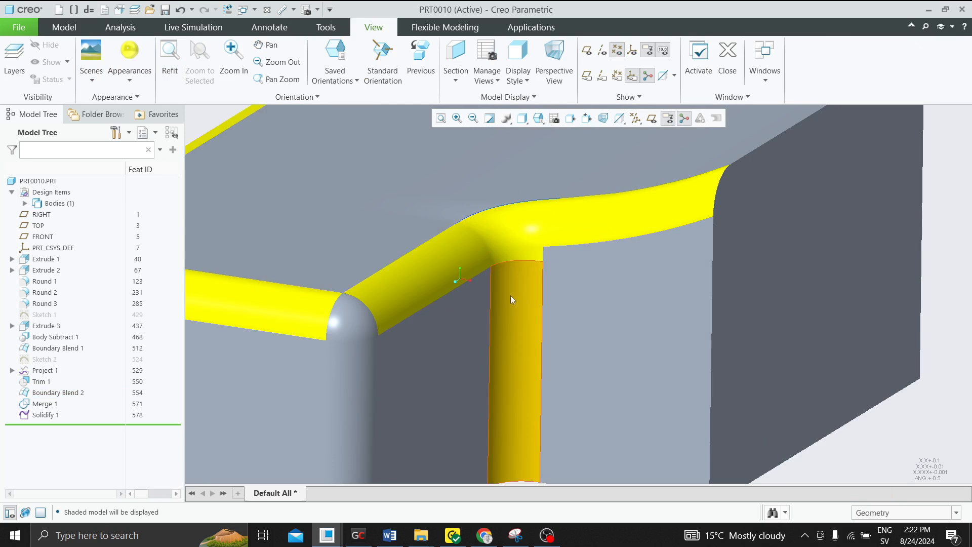
pyautogui.scroll(2, 500, 281)
pyautogui.moveTo(480, 266); pyautogui.dragTo(450, 275, button='middle')
# - Apply the yellow appearance to the rounded surface at the block's outer corner
pyautogui.click(284, 342)
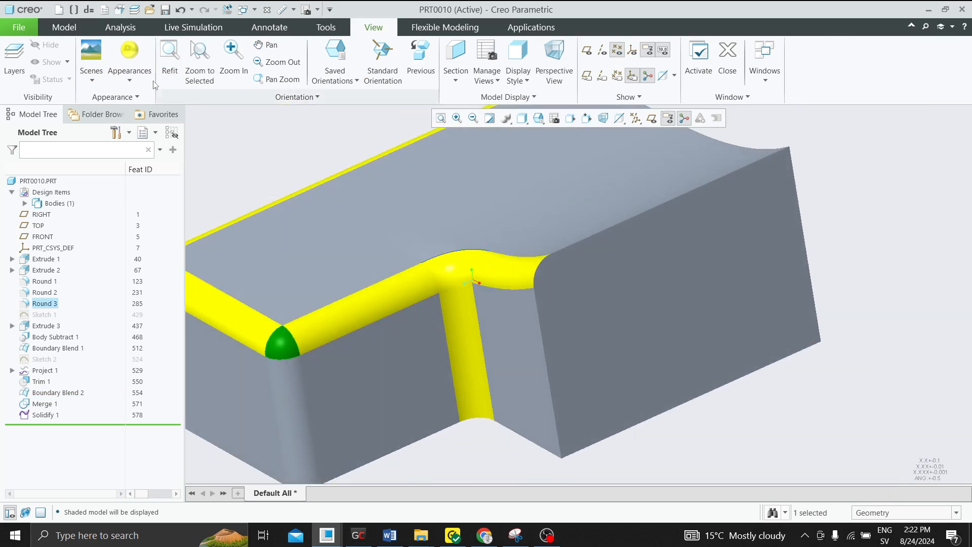
pyautogui.click(130, 73)
pyautogui.moveTo(548, 257)
pyautogui.mouseDown(button='middle')
pyautogui.moveTo(582, 238)
pyautogui.moveTo(651, 256)
pyautogui.moveTo(541, 248)
pyautogui.moveTo(548, 254)
pyautogui.mouseUp(button='middle')
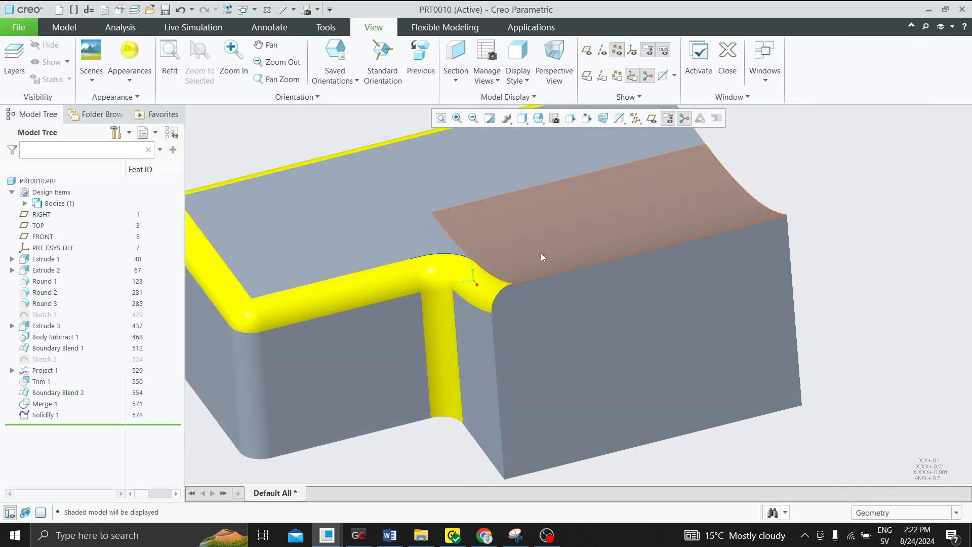